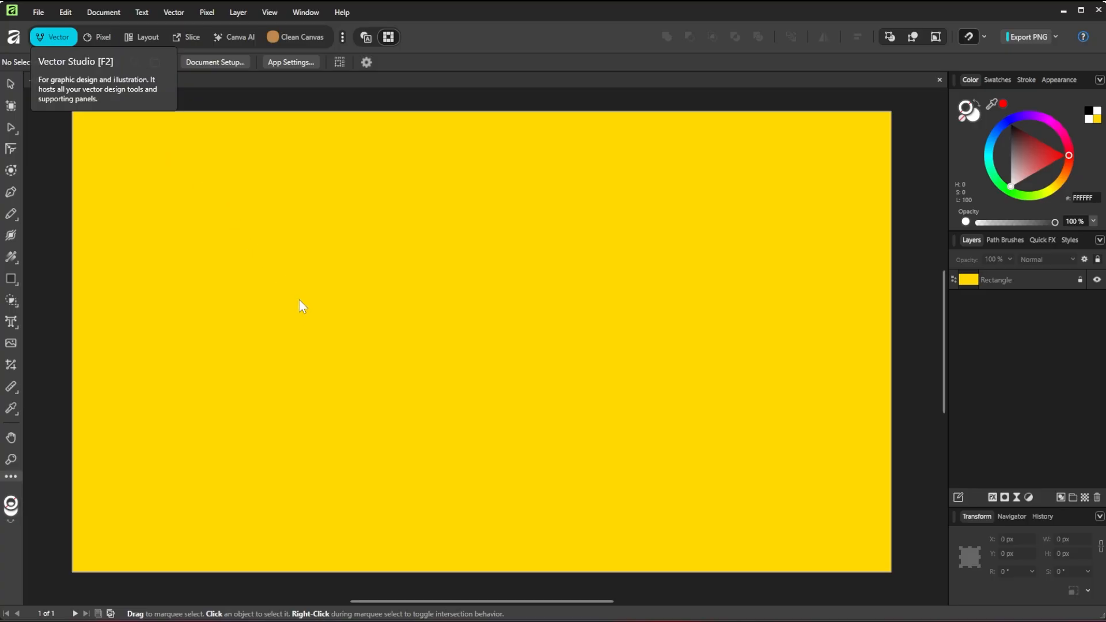
Step: Place the Wolf Logo.svg file from the Invert Logo in Affinity folder into the document
click(403, 616)
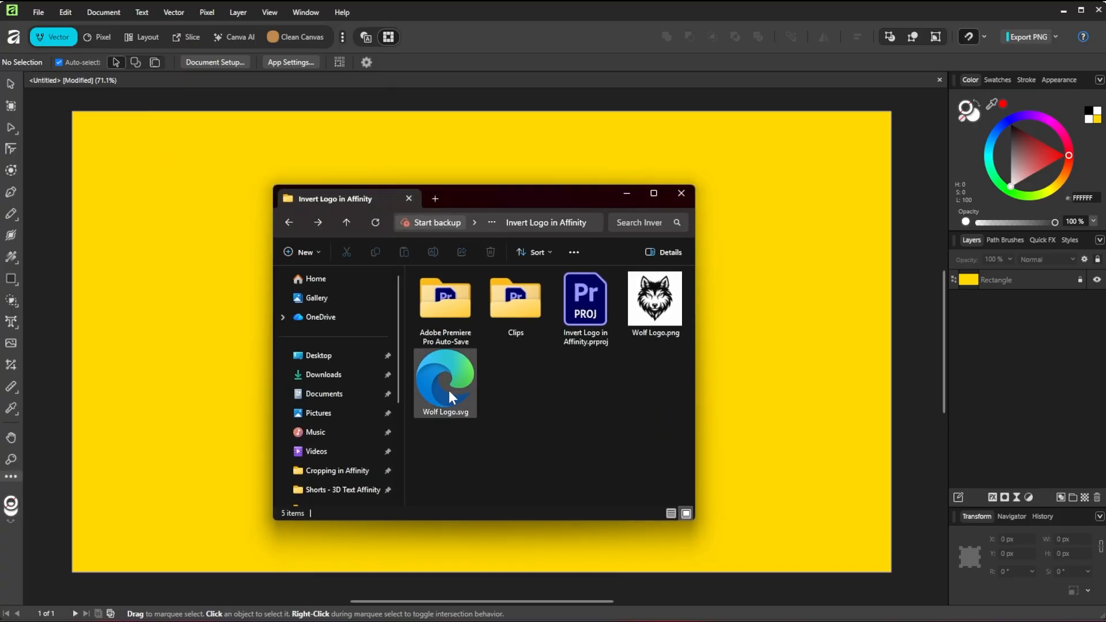
drag(449, 397, 225, 426)
click(627, 193)
Step: Scale the placed wolf logo down to about 745 × 745 px and position it on the left half of the yellow page
scroll(477, 301, down, 5)
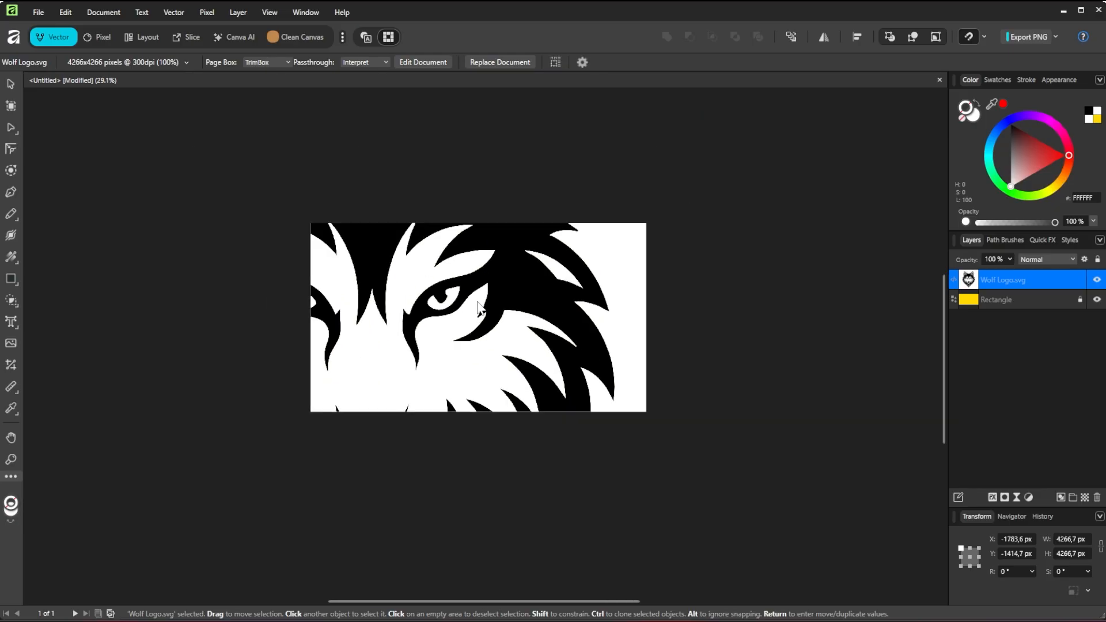
drag(692, 343, 437, 350)
drag(95, 340, 296, 341)
drag(399, 338, 454, 319)
key(ctrl+0)
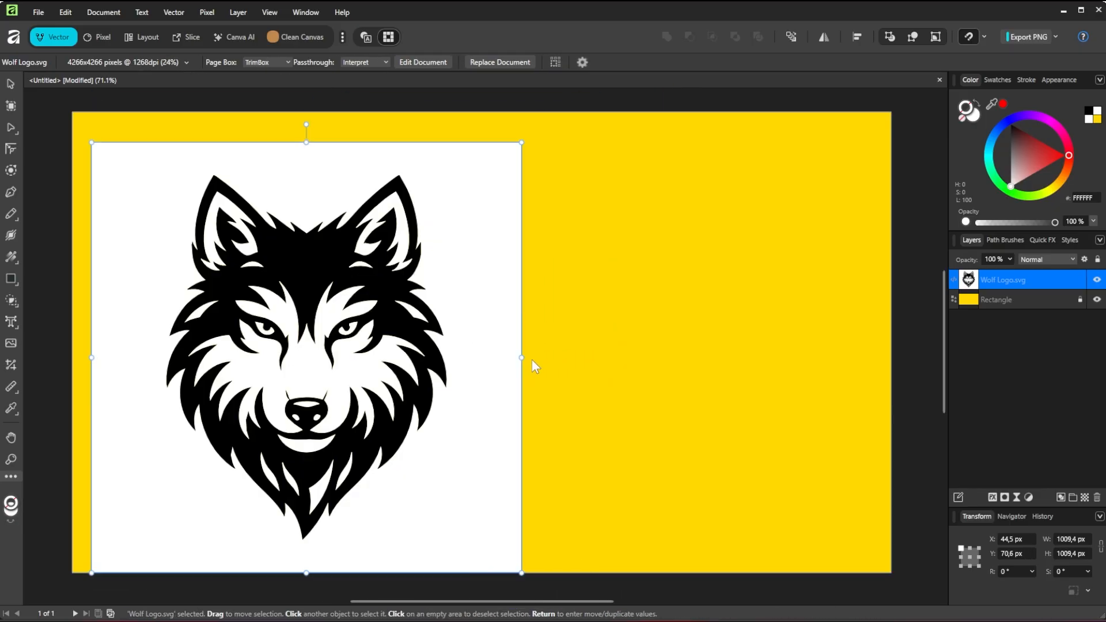
drag(524, 362, 409, 363)
drag(283, 406, 292, 391)
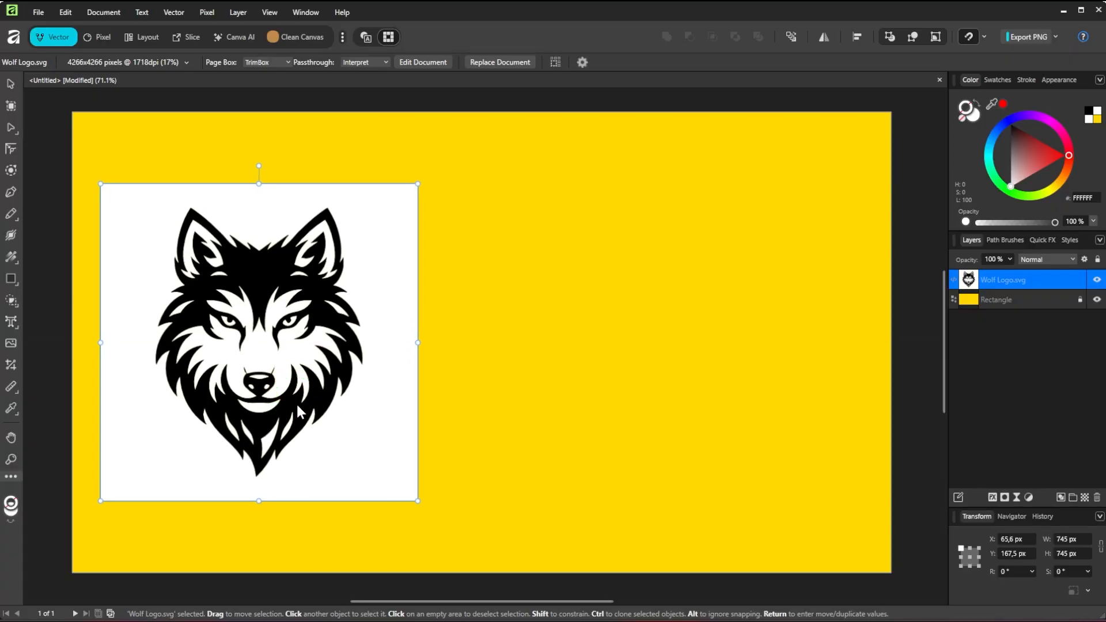
Step: Image Trace the wolf logo with Edge Threshold 0% and Curve Fitting Tolerance 100%
click(174, 12)
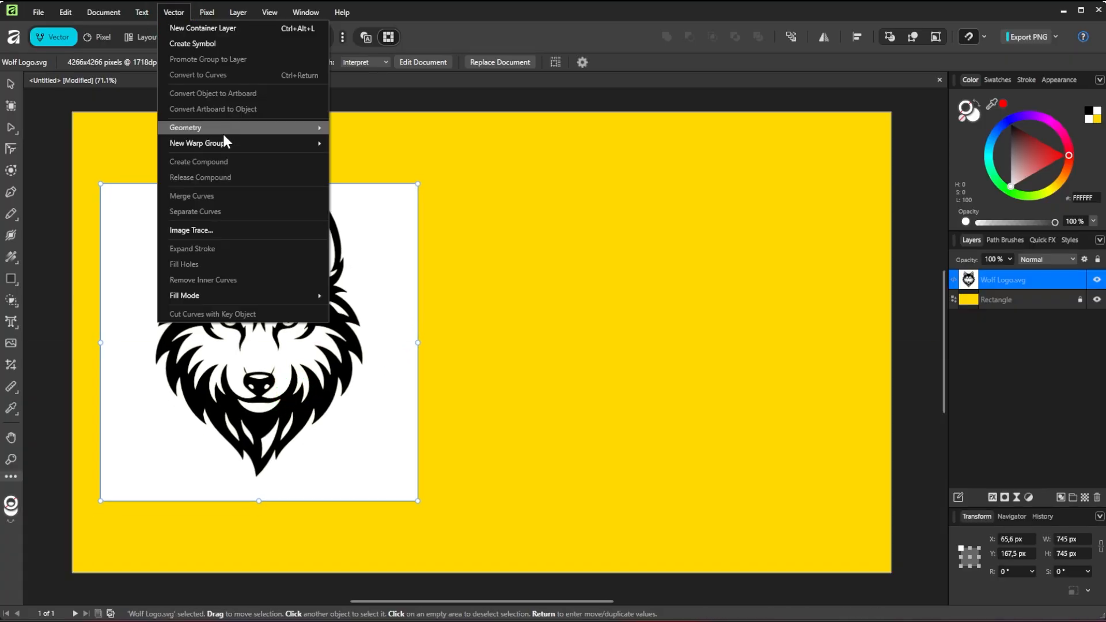
click(229, 226)
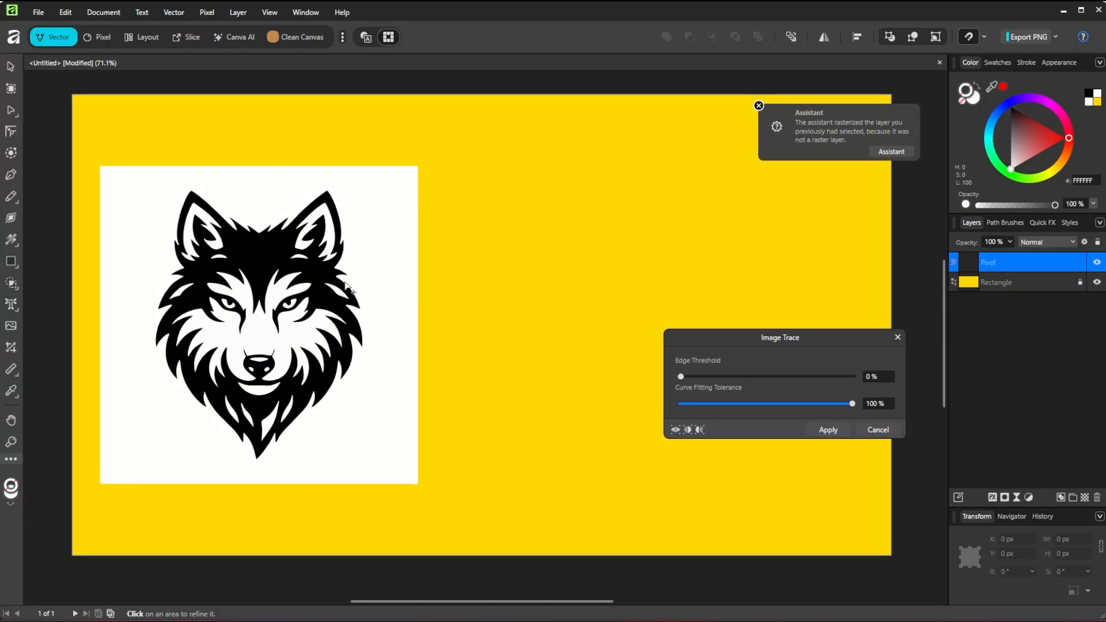
drag(685, 377, 653, 397)
click(839, 430)
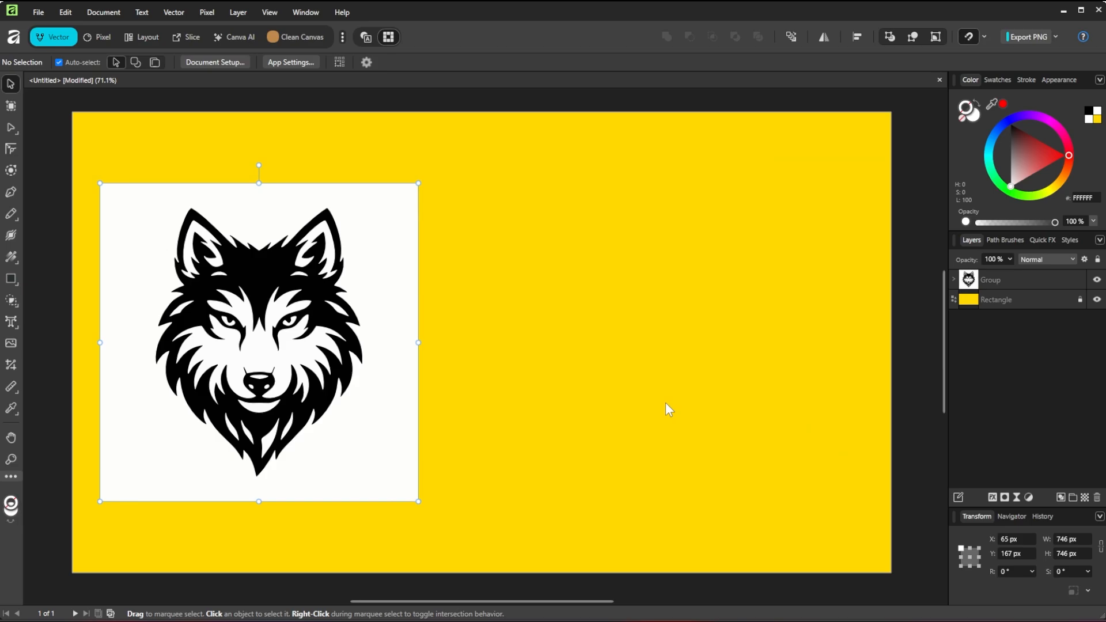
Step: Ungroup the traced logo and lock its white background square
click(995, 286)
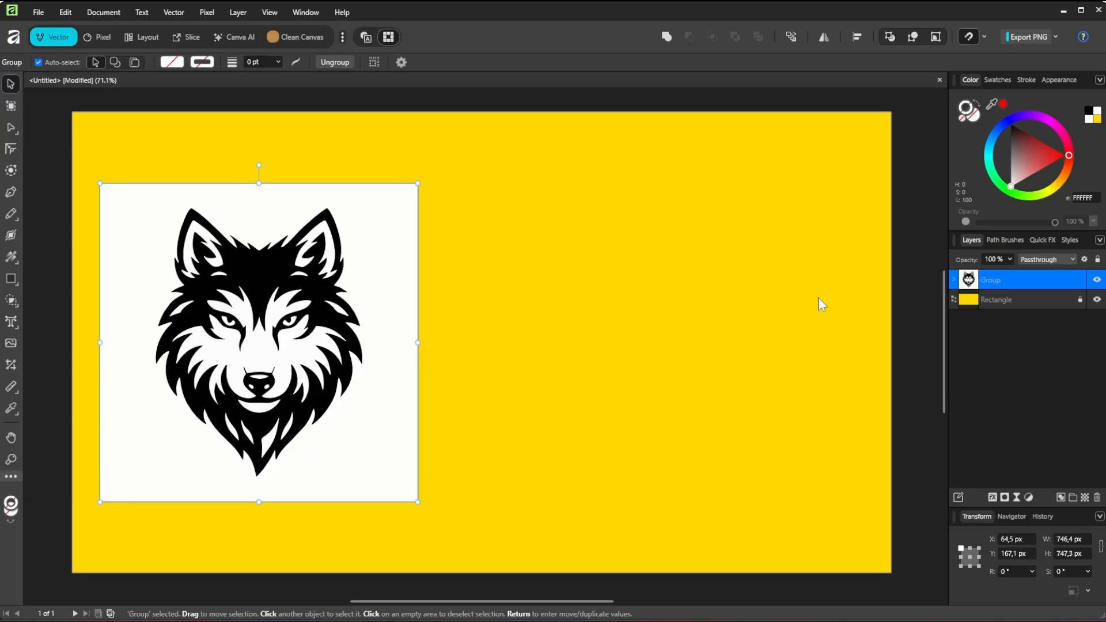
key(ctrl+shift+g)
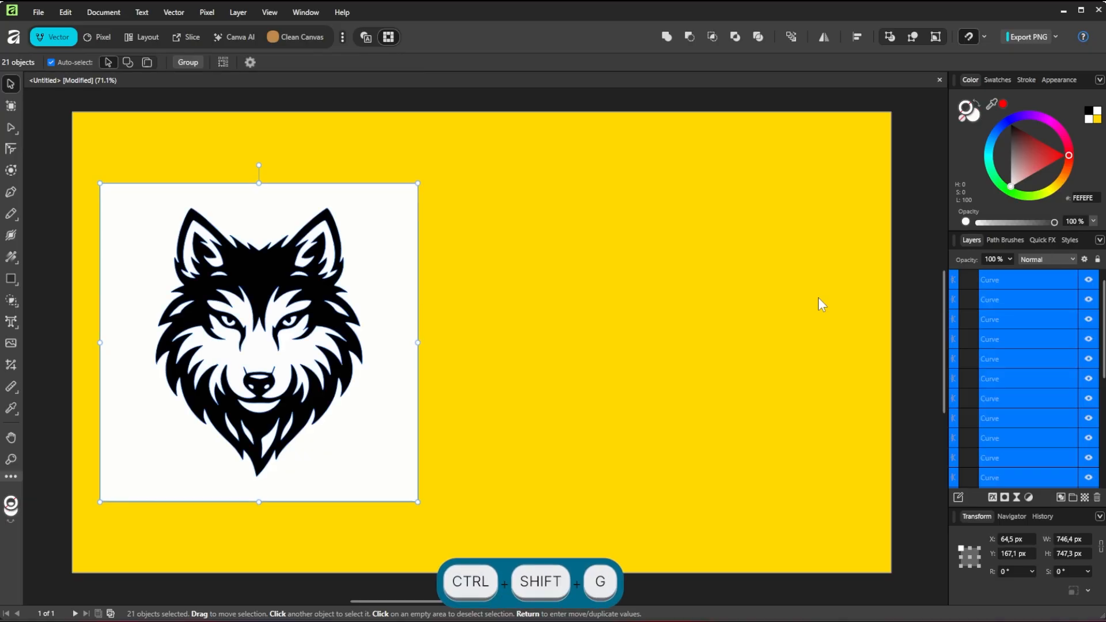
scroll(1035, 368, down, 5)
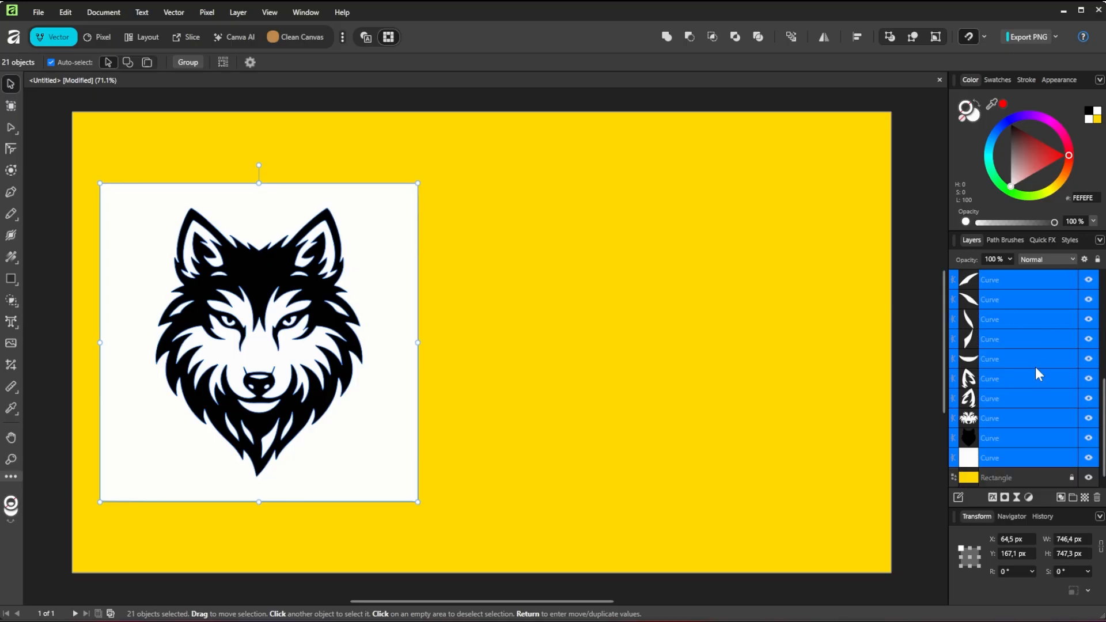
click(1071, 458)
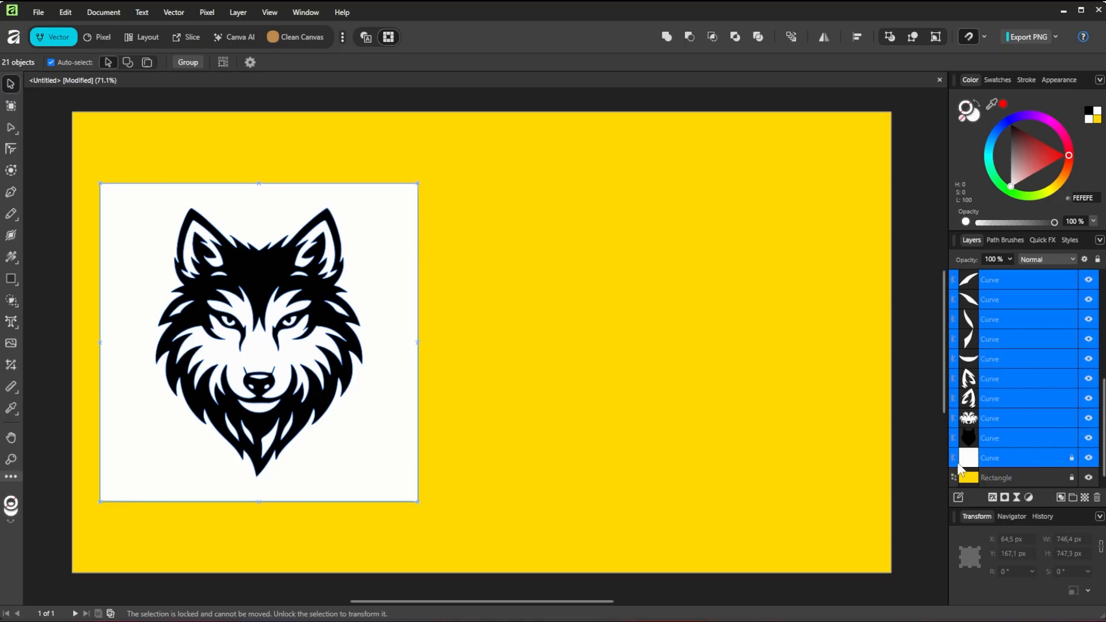
Step: Group all the wolf curves without the background, and unlock the white background square
drag(455, 496, 143, 202)
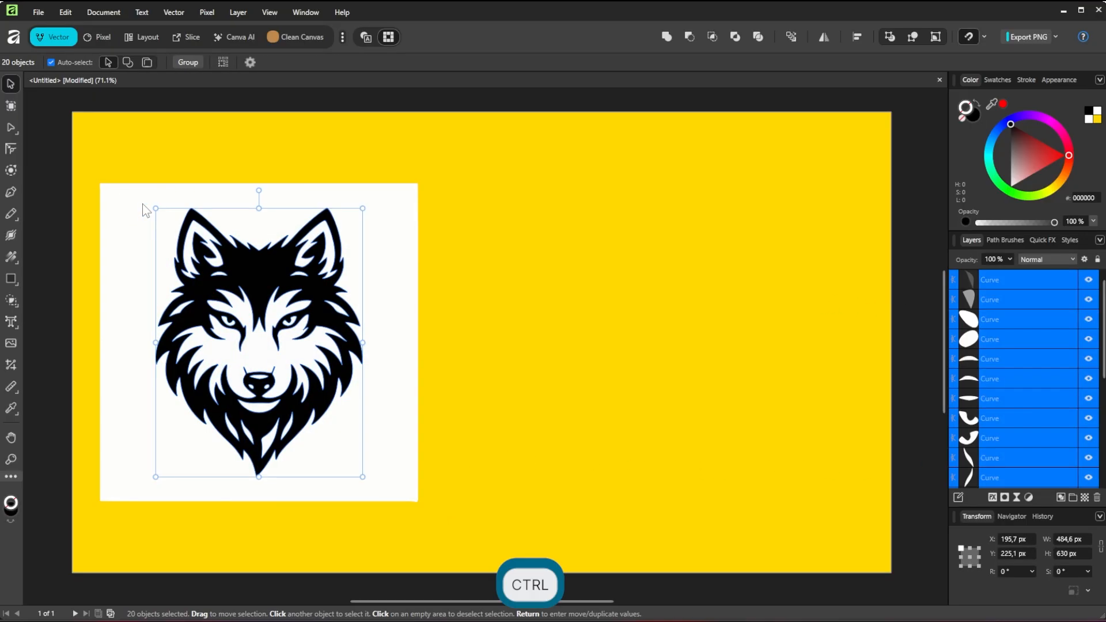
key(ctrl+g)
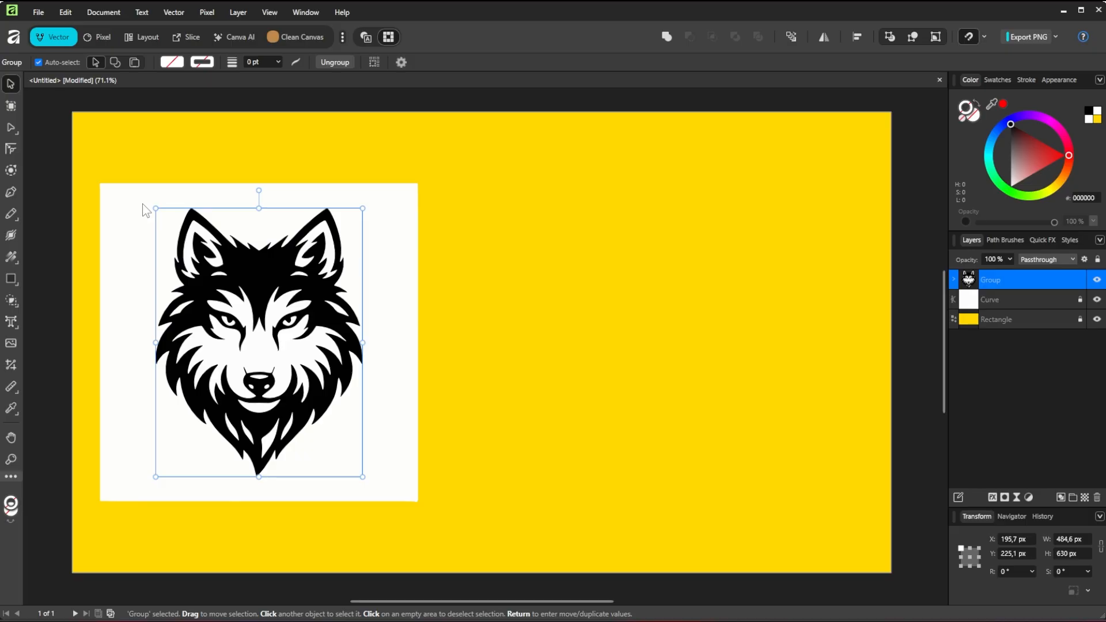
click(1081, 300)
Step: Duplicate the wolf and its white square onto the right half of the page, and shift the left original slightly right to X about 109.5 px
drag(512, 494, 173, 181)
drag(142, 290, 570, 307)
drag(437, 494, 84, 170)
drag(293, 315, 312, 315)
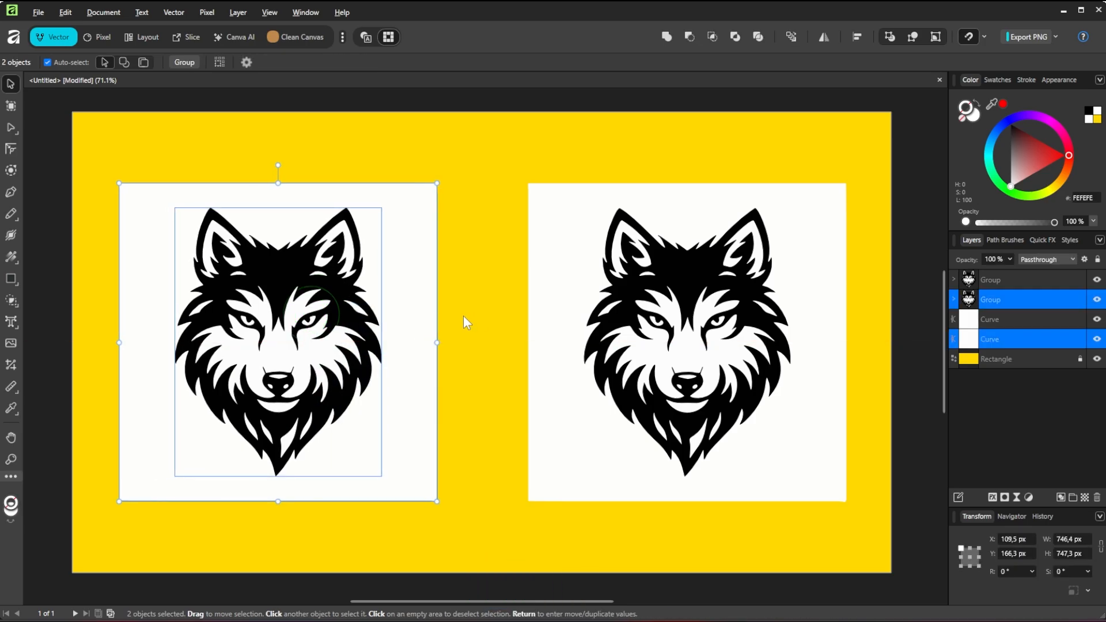
click(500, 311)
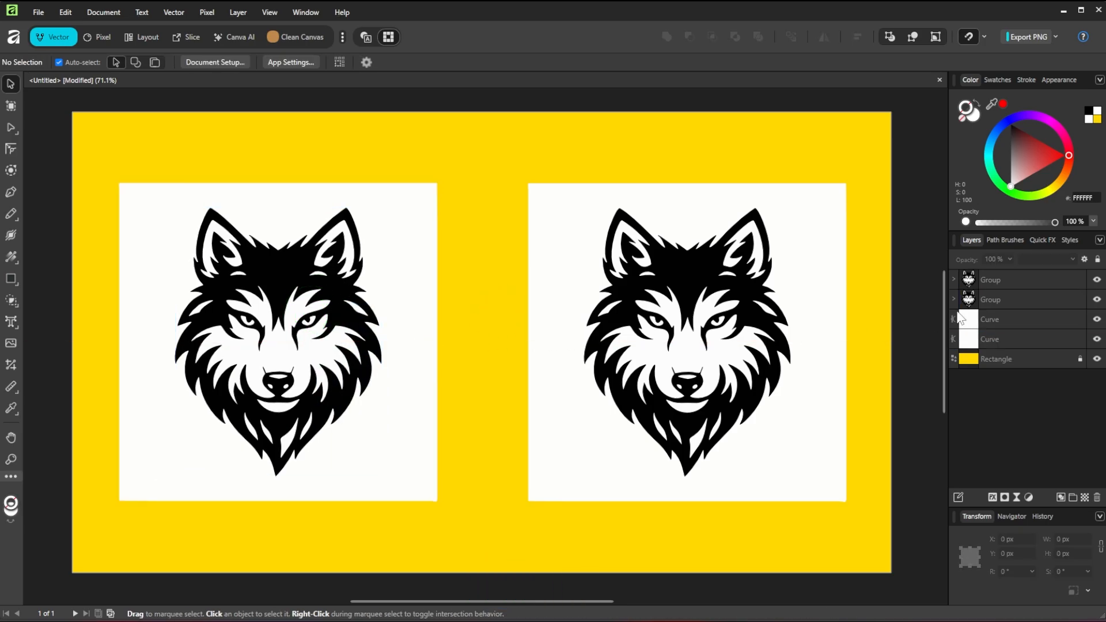
Step: Invert the colours of the right-hand wolf group and fill its background square with red FF0000
click(1013, 283)
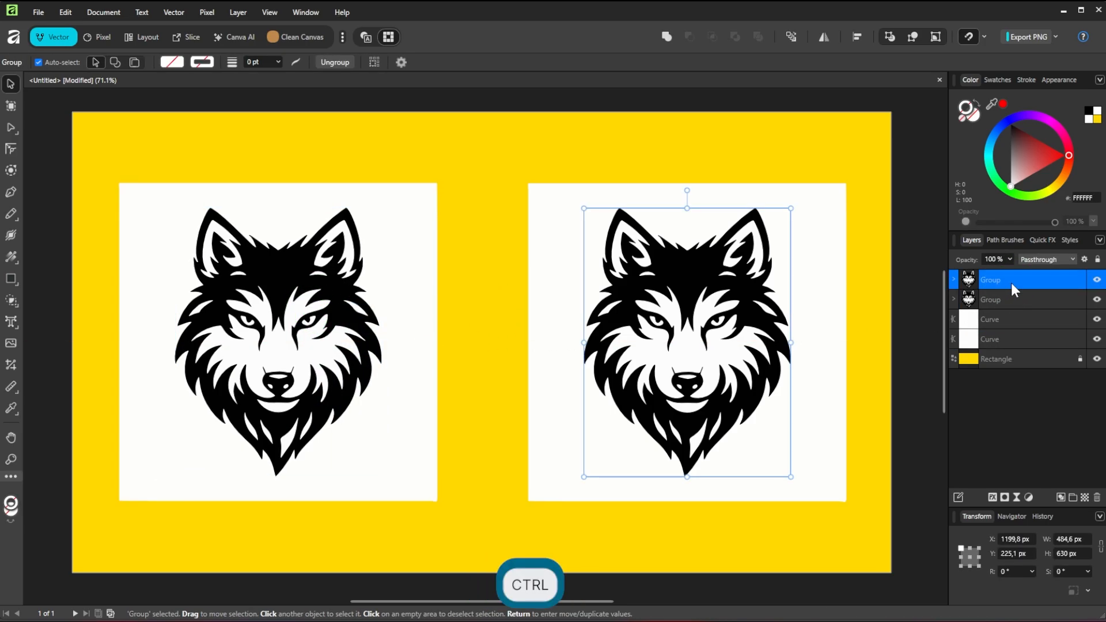
key(ctrl+i)
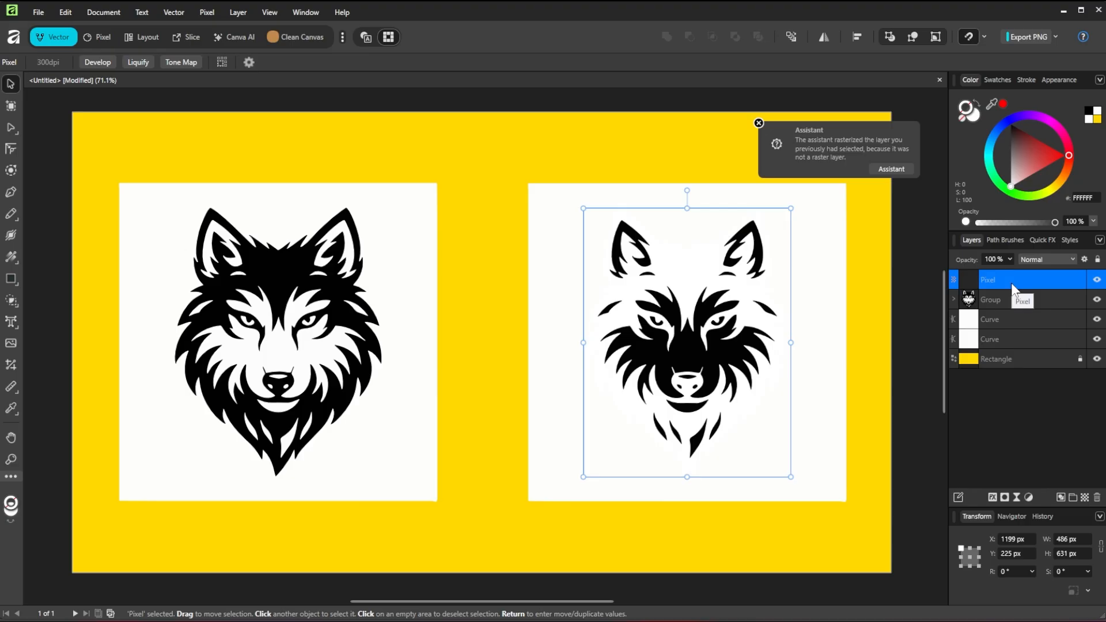
click(998, 318)
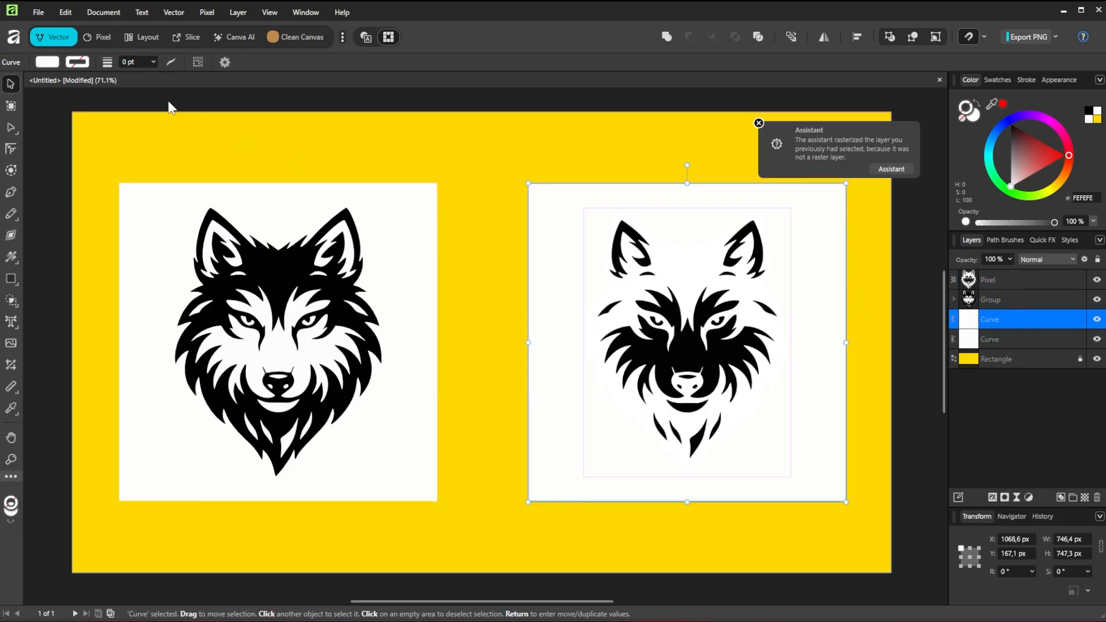
click(46, 61)
drag(75, 143, 99, 131)
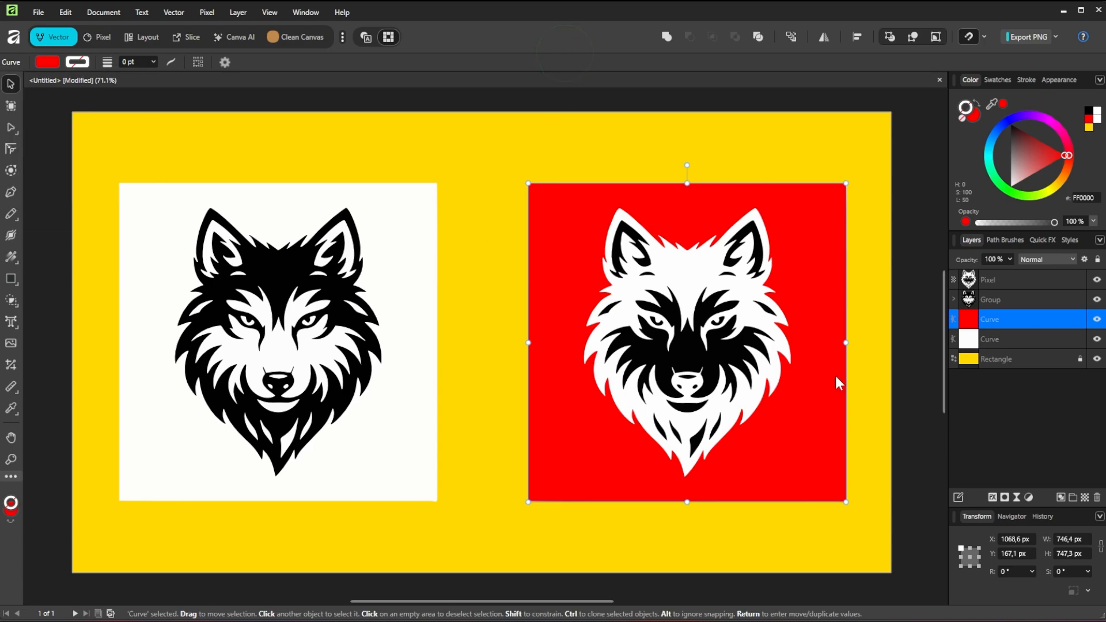
Step: Undo the red background fill and the colour inversion of the right-hand wolf
key(ctrl+z)
key(ctrl+z)
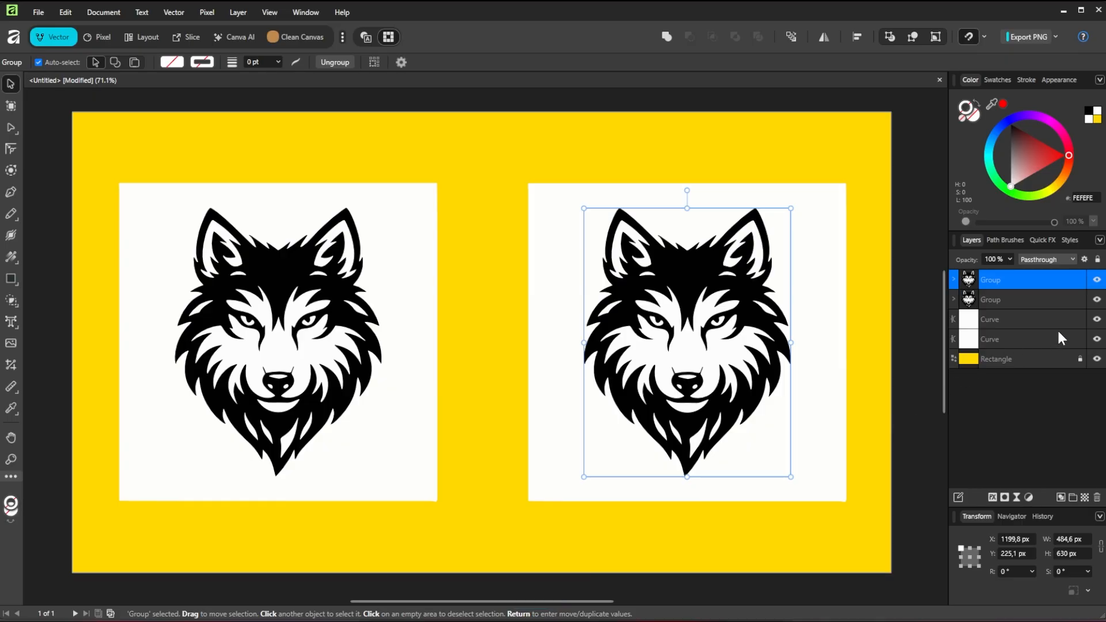
Step: Hide the right-hand background square and draw a white rectangle about 617 × 717 px directly behind the right-hand wolf group
click(1098, 320)
click(882, 404)
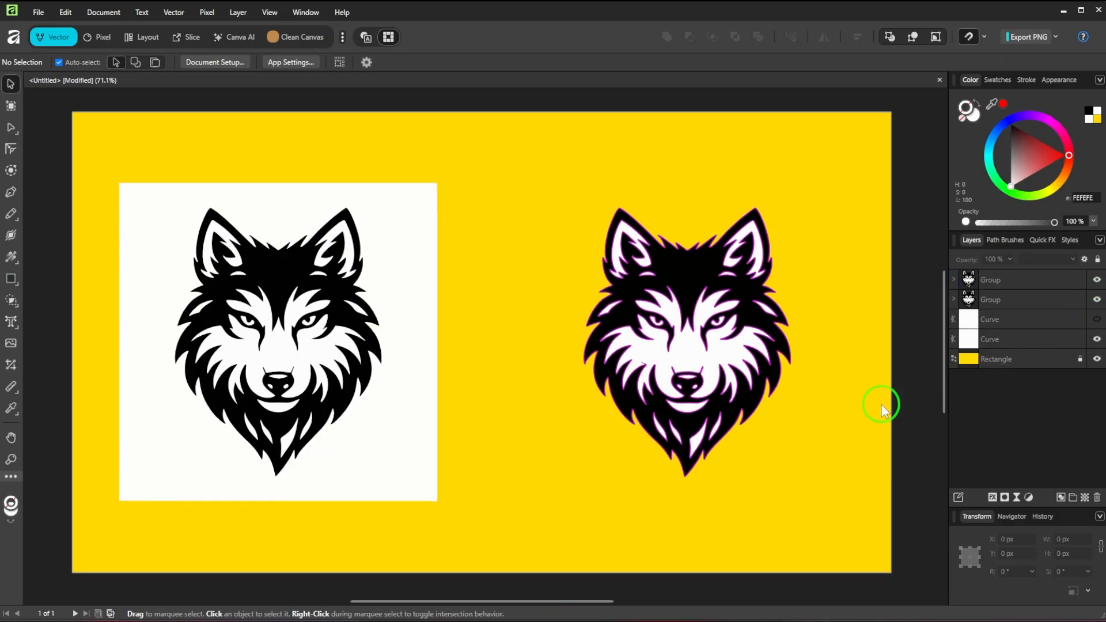
click(10, 281)
drag(819, 501, 555, 196)
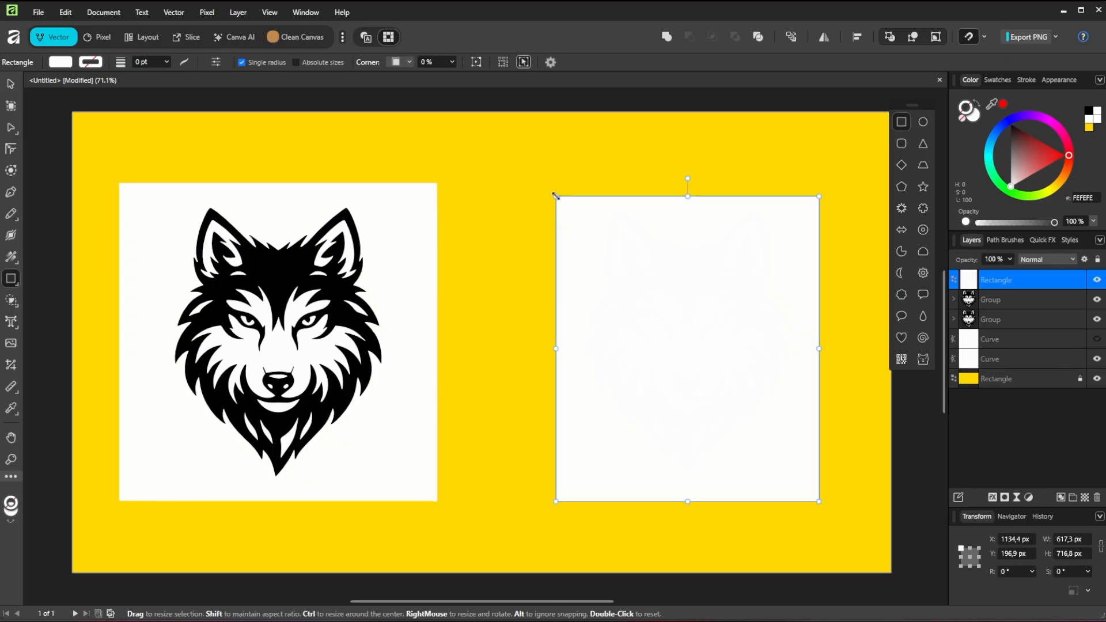
key(ctrl+bracketleft)
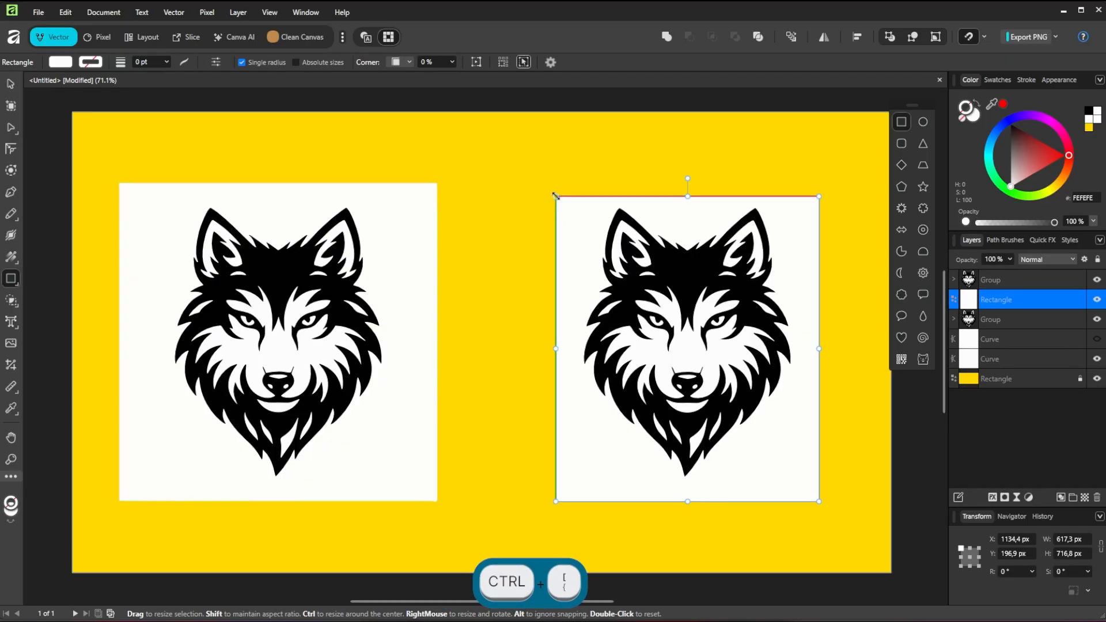
Step: Remove the part of the new rectangle outside the wolf's outline with the Shape Builder Tool
click(10, 84)
drag(862, 542, 530, 187)
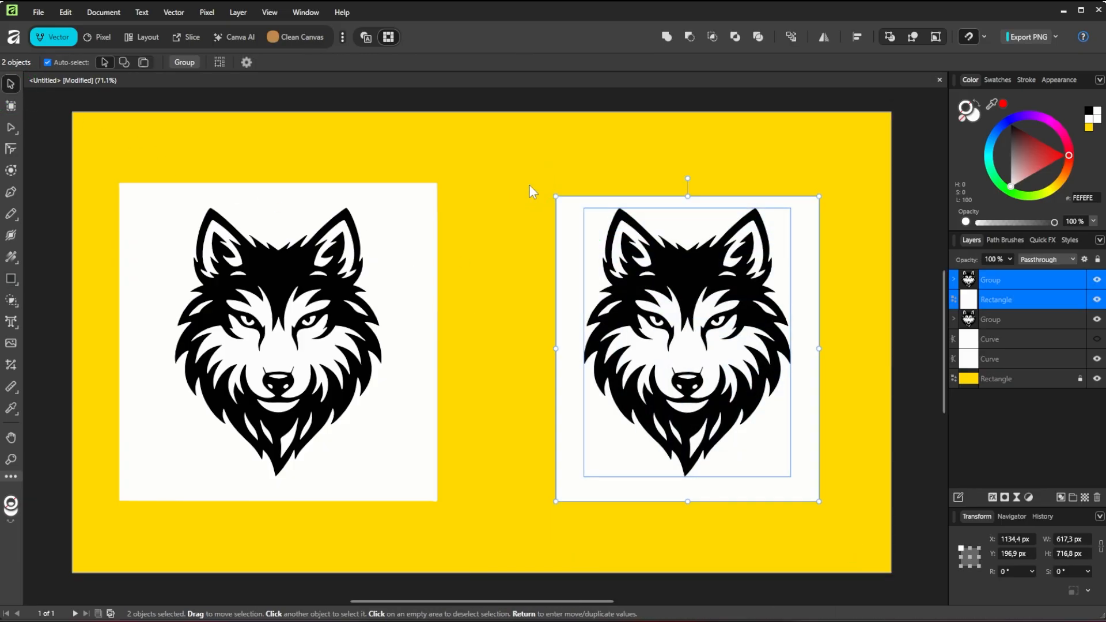
click(11, 300)
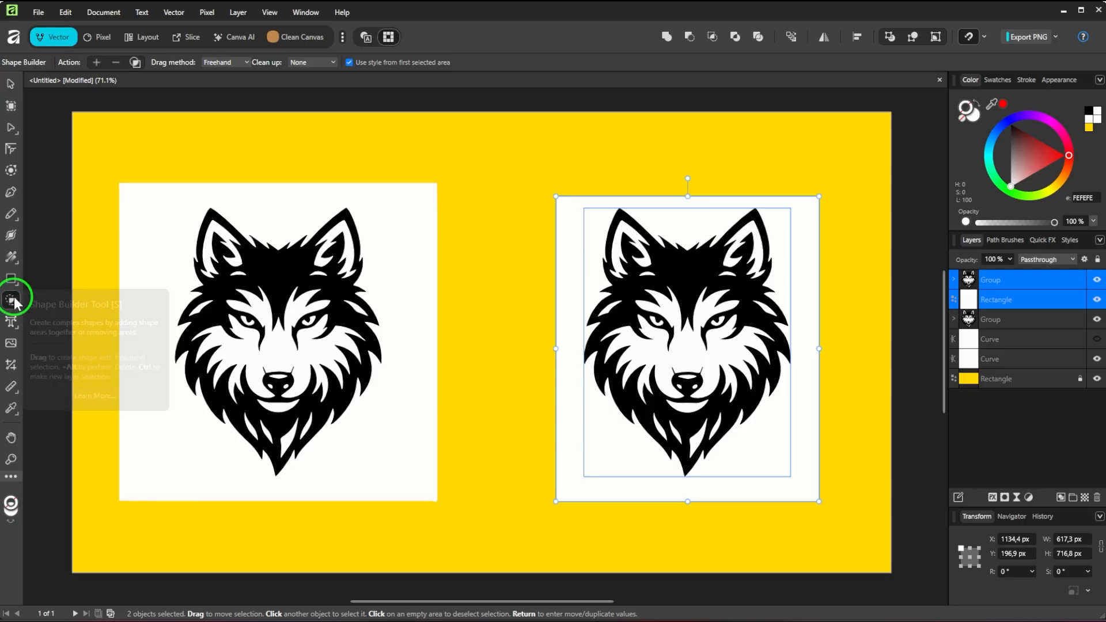
key(alt)
alt+click(786, 479)
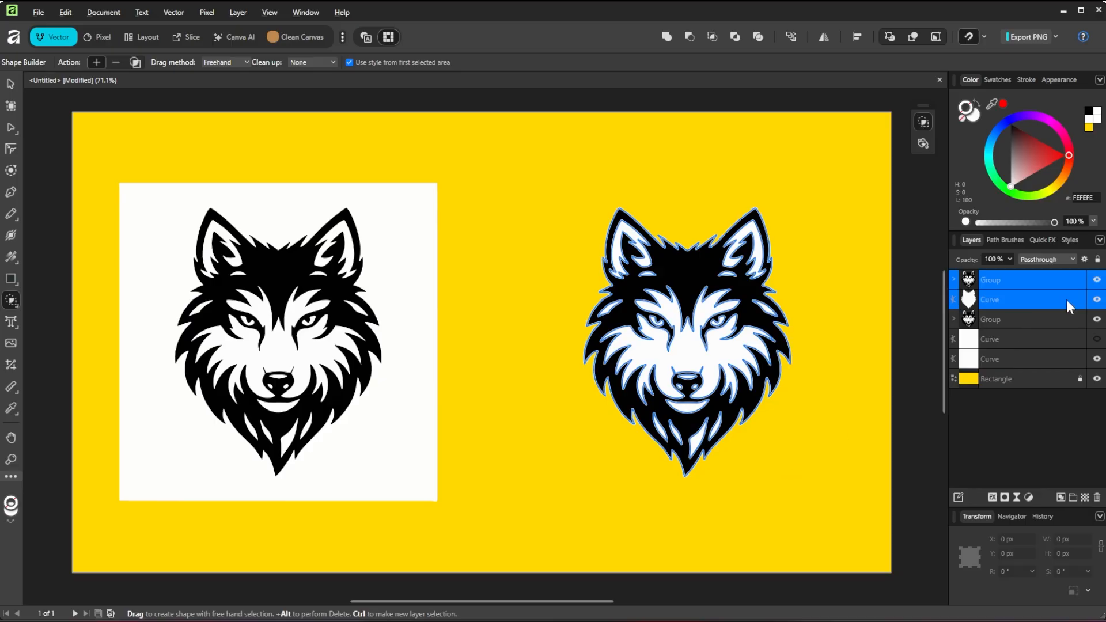
Step: Offset the white silhouette curve behind the right-hand wolf outward by 20 px with the Contour Tool
click(1023, 299)
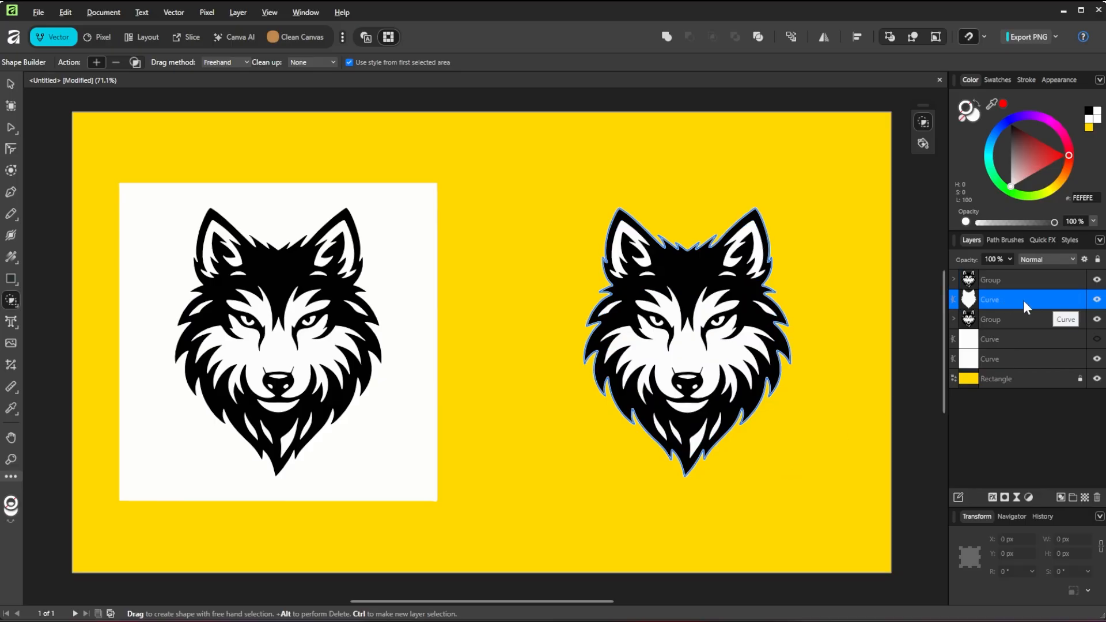
click(11, 170)
drag(797, 343, 778, 340)
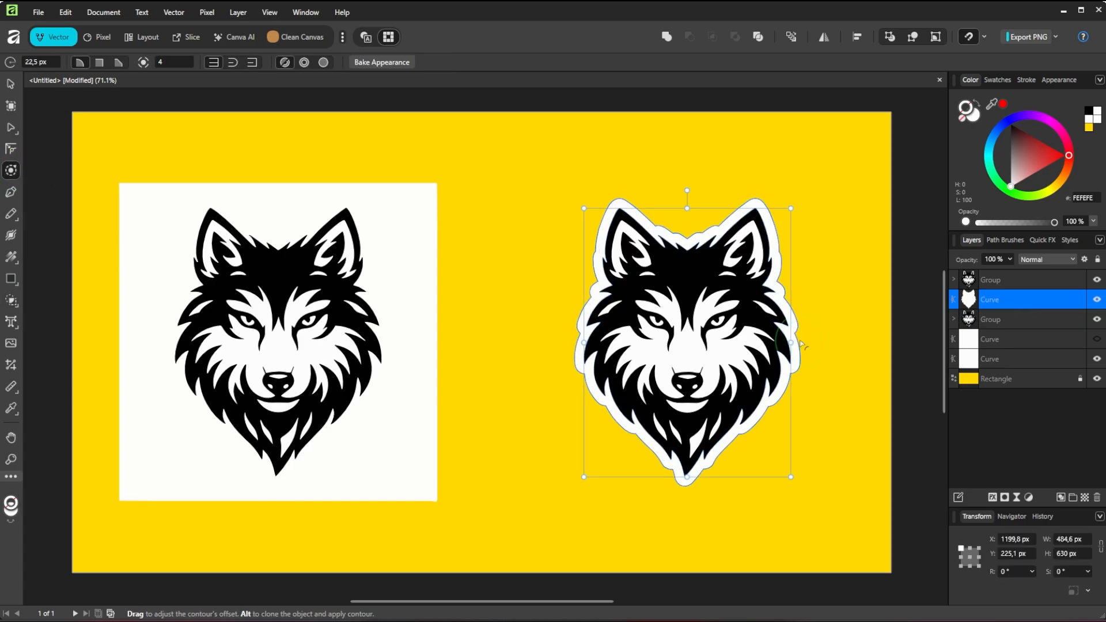
click(58, 64)
text(20)
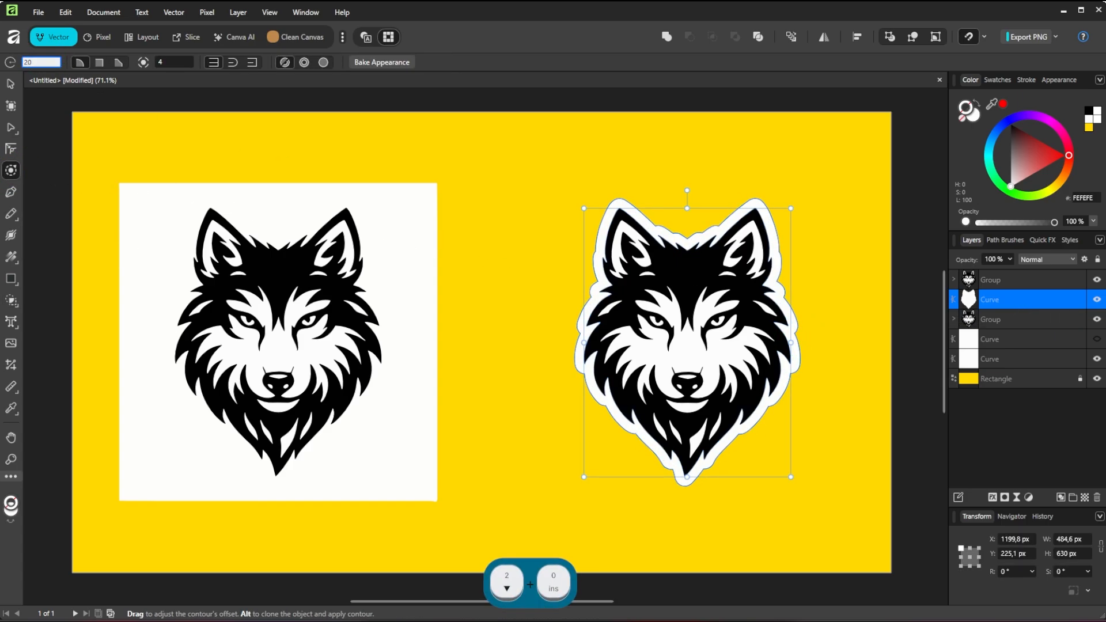
key(Return)
Step: Ungroup the right-hand wolf and combine all its curves with the contoured silhouette using the Xor Boolean operation
click(1008, 280)
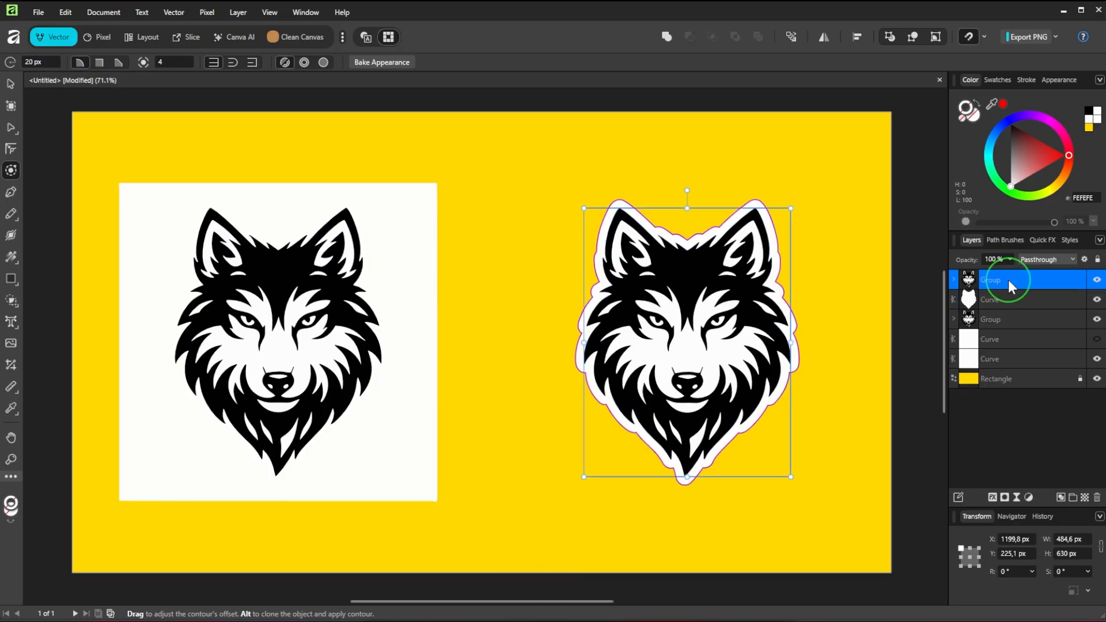
key(ctrl+shift+g)
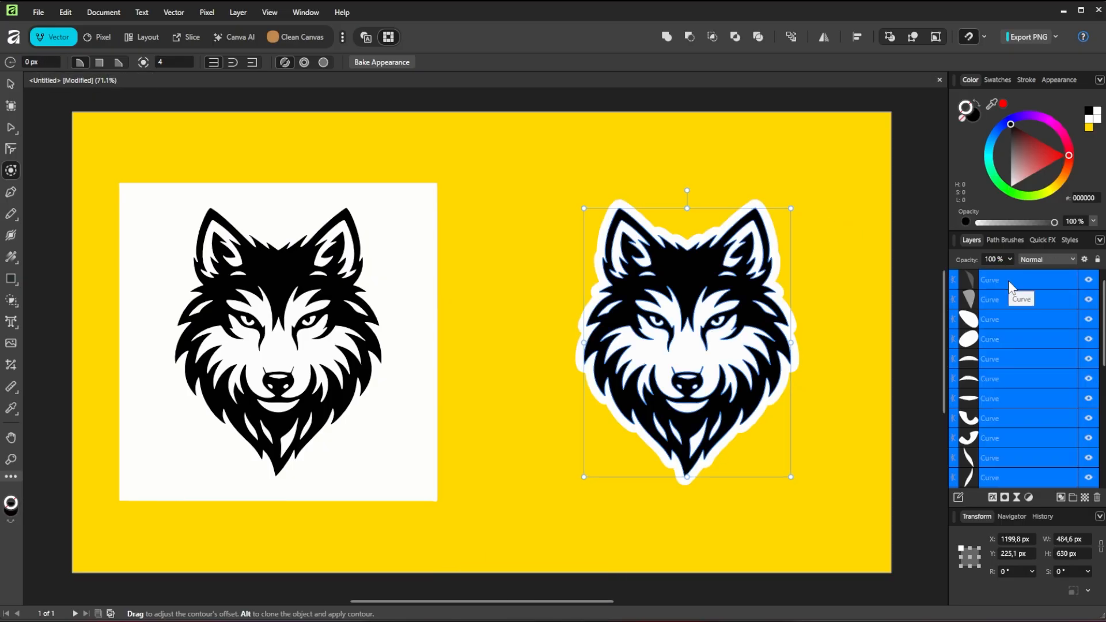
scroll(1022, 343, down, 3)
ctrl+click(1009, 399)
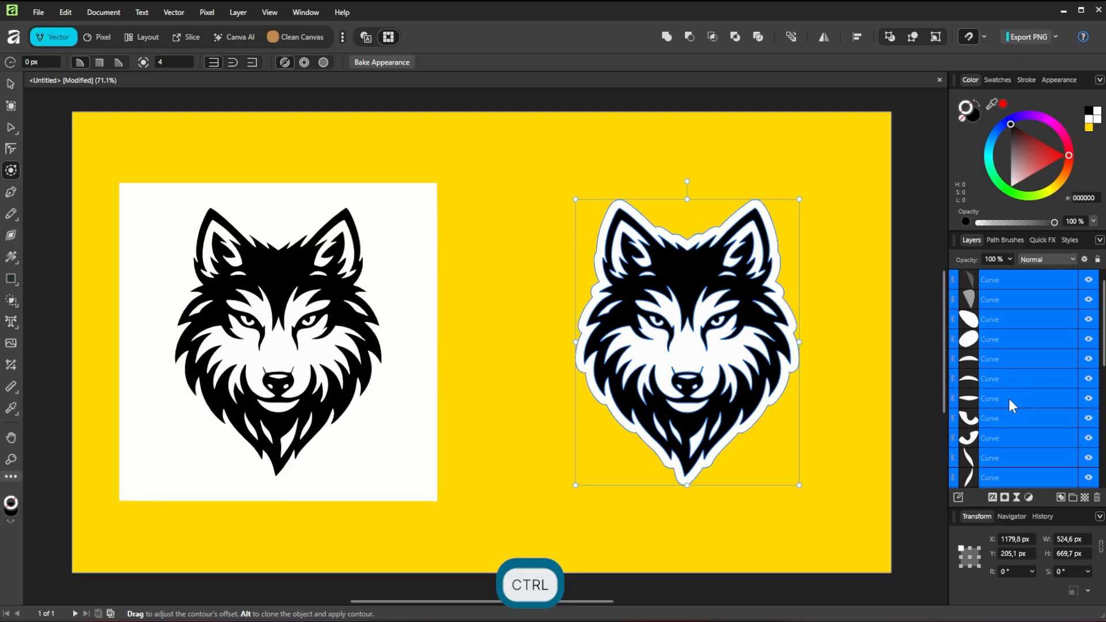
scroll(1008, 399, up, 2)
scroll(1008, 399, down, 2)
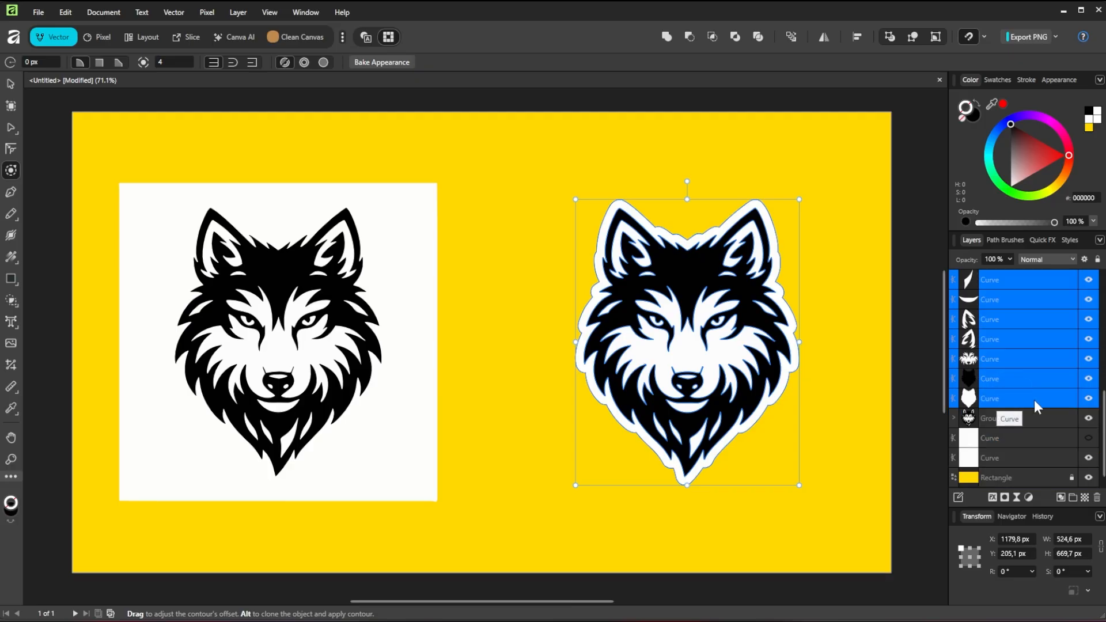
click(734, 38)
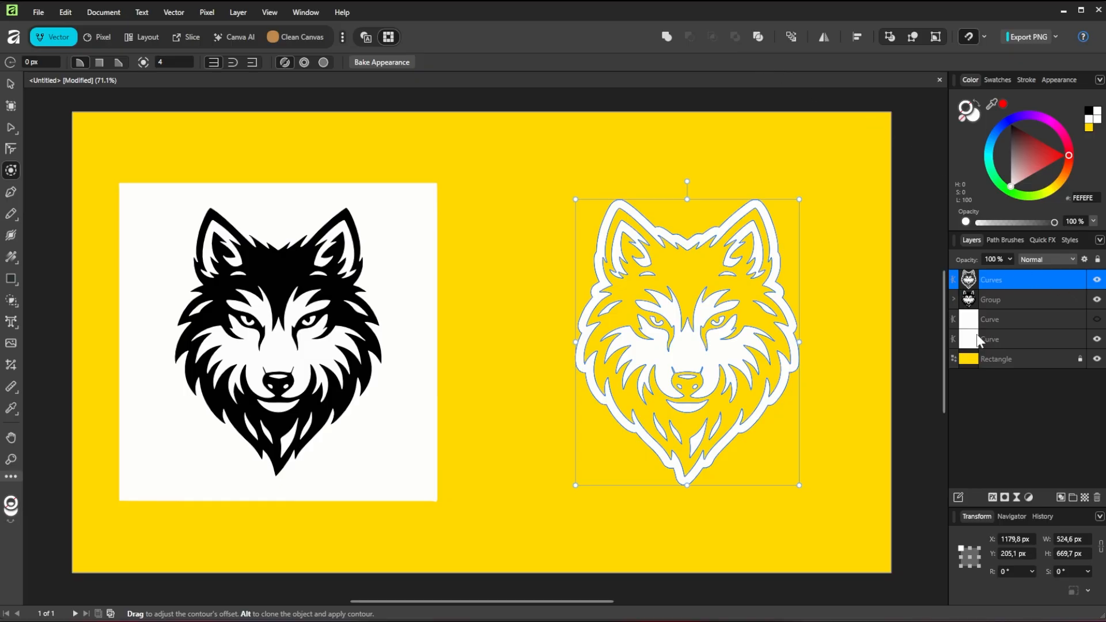
Step: Show the hidden right-hand background square again and fill it with dark red
click(1097, 319)
click(1025, 319)
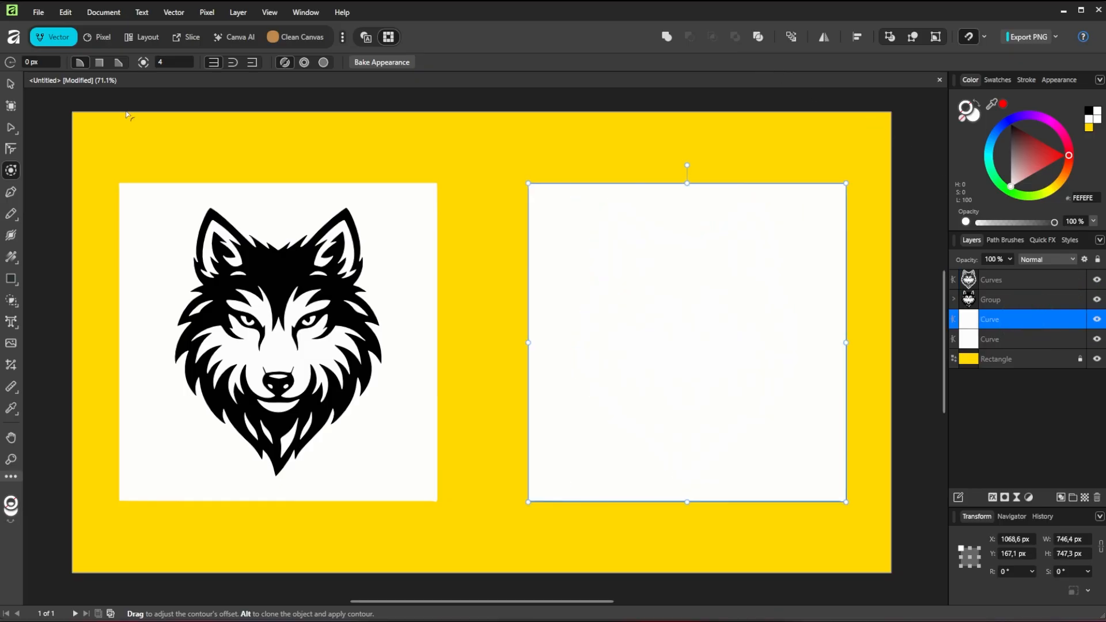
click(10, 84)
click(51, 63)
drag(58, 137, 76, 142)
Step: Fill the inverted right-hand wolf with yellow FFDE00 and deselect it
click(969, 280)
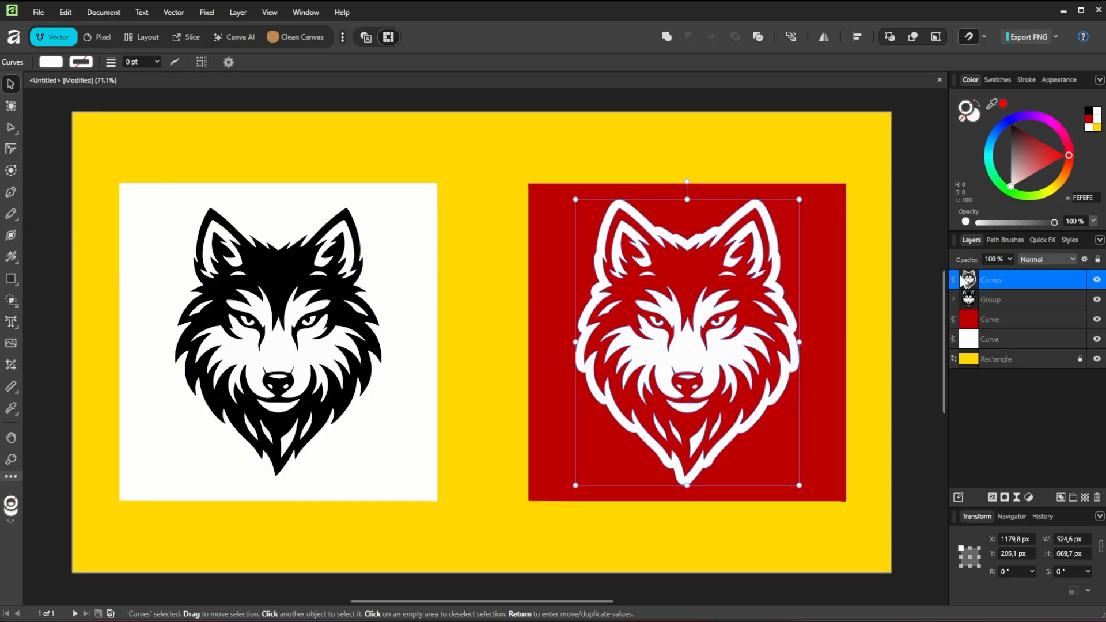
click(50, 62)
drag(52, 133, 81, 186)
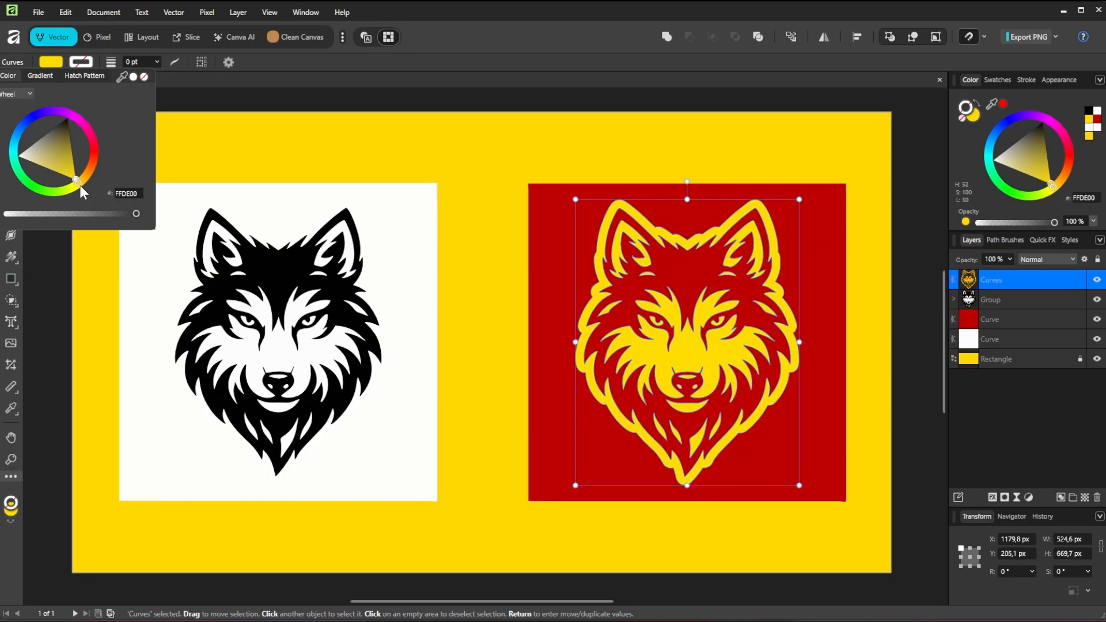
click(451, 156)
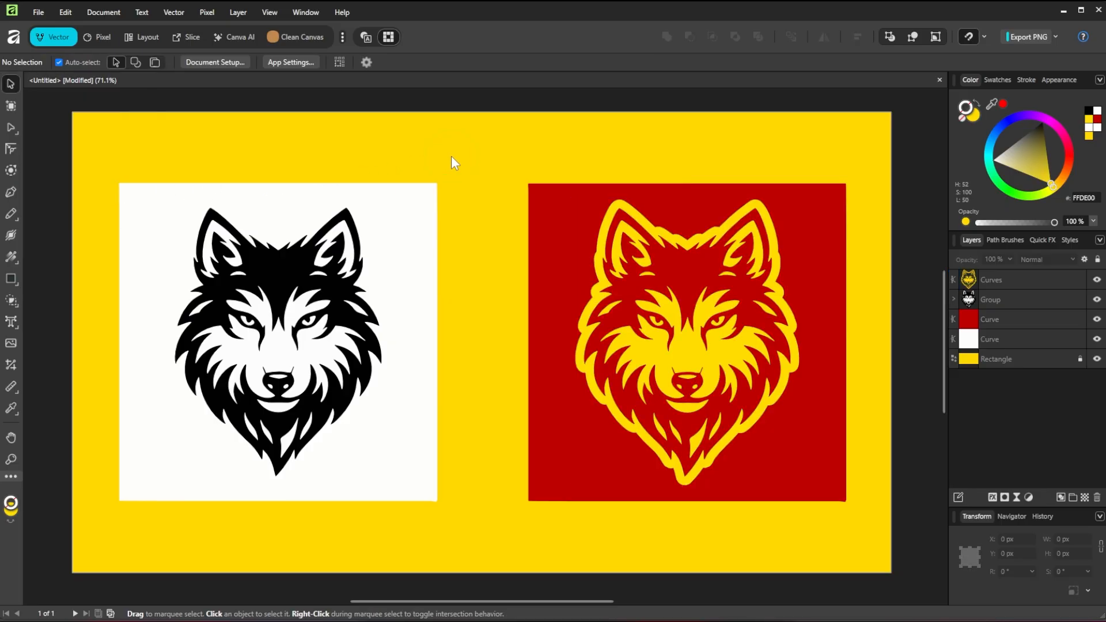
Step: Select the yellow wolf and the red square together and set the export to Selection Only in SVG (for export) format
click(1005, 279)
ctrl+click(1012, 318)
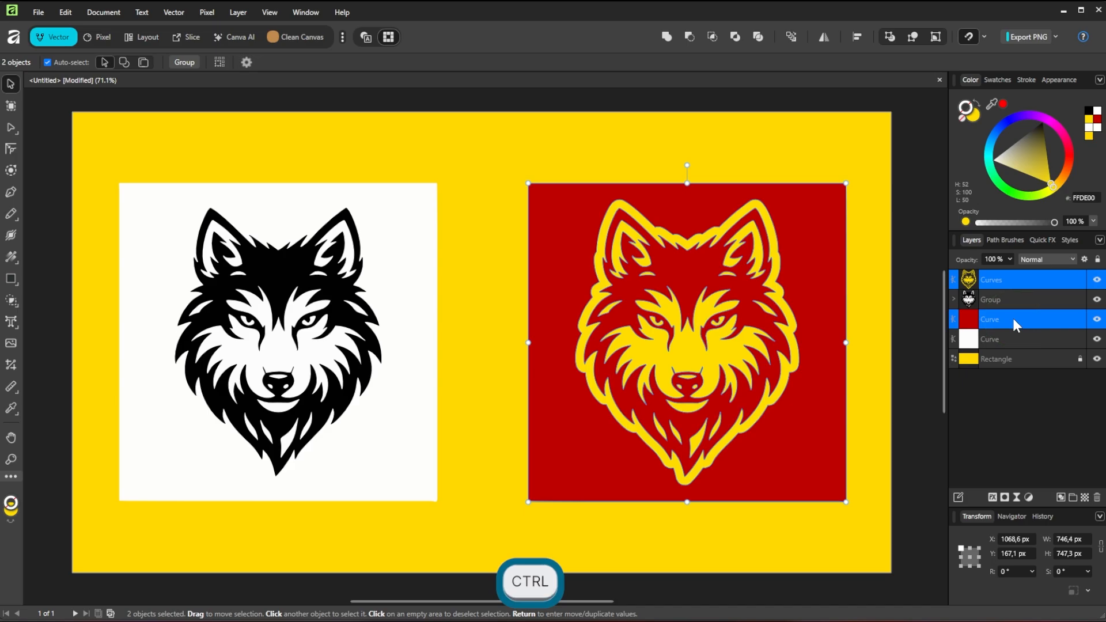
click(1056, 38)
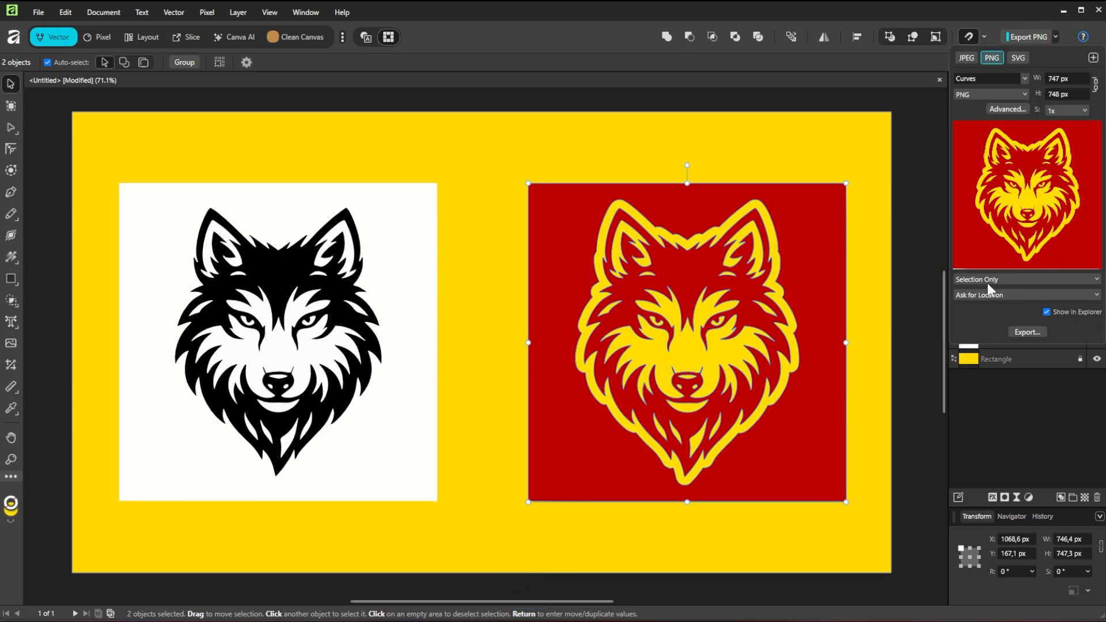
click(977, 280)
click(974, 320)
click(1012, 96)
scroll(1015, 213, down, 5)
click(985, 221)
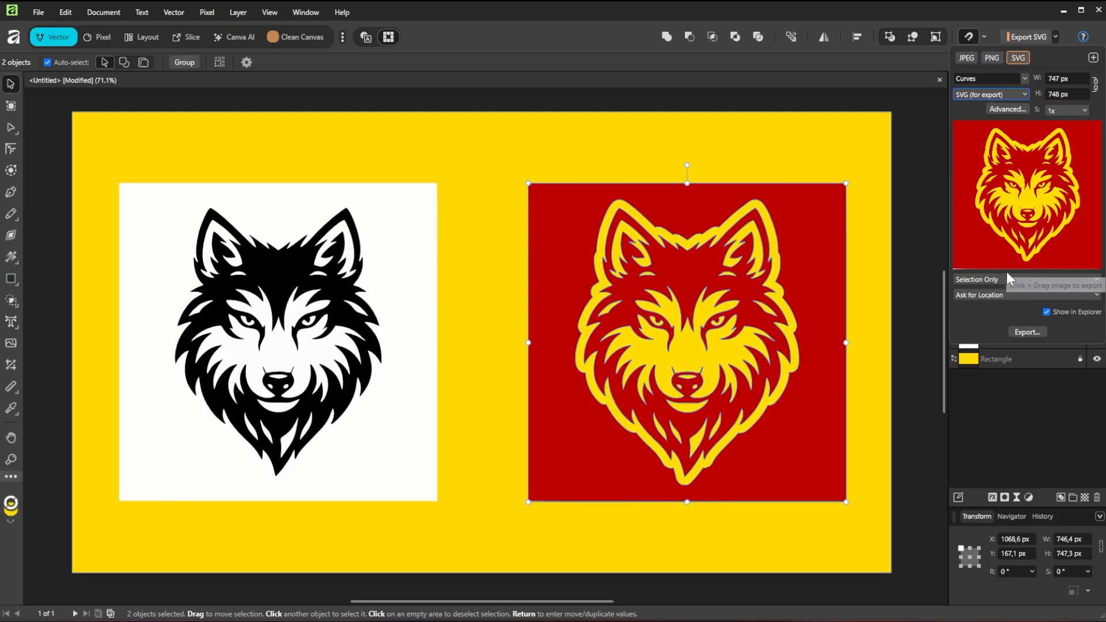
Step: Export the selected wolf and red square as "Wolf Logo w Outline.svg" and close the file window
click(1025, 332)
key(Right)
text(w O)
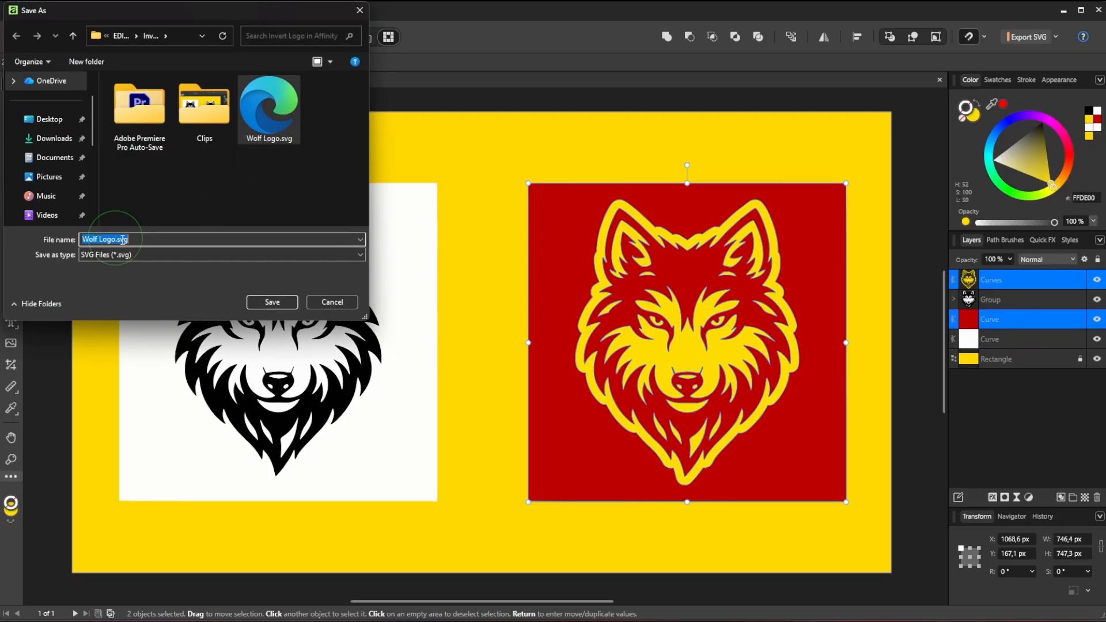
text(utline)
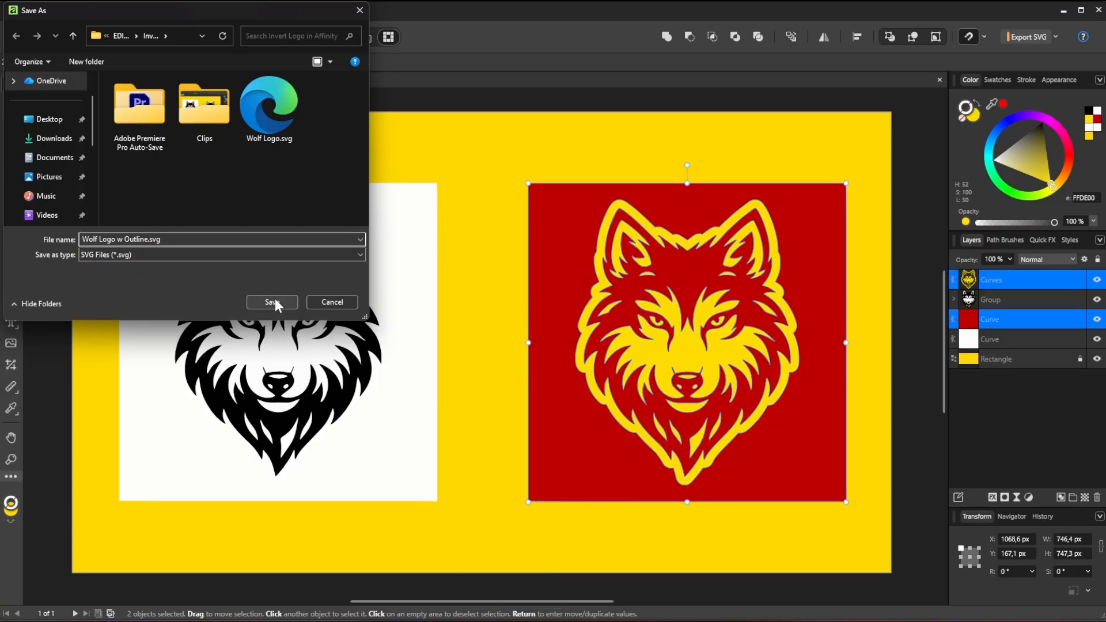
click(271, 302)
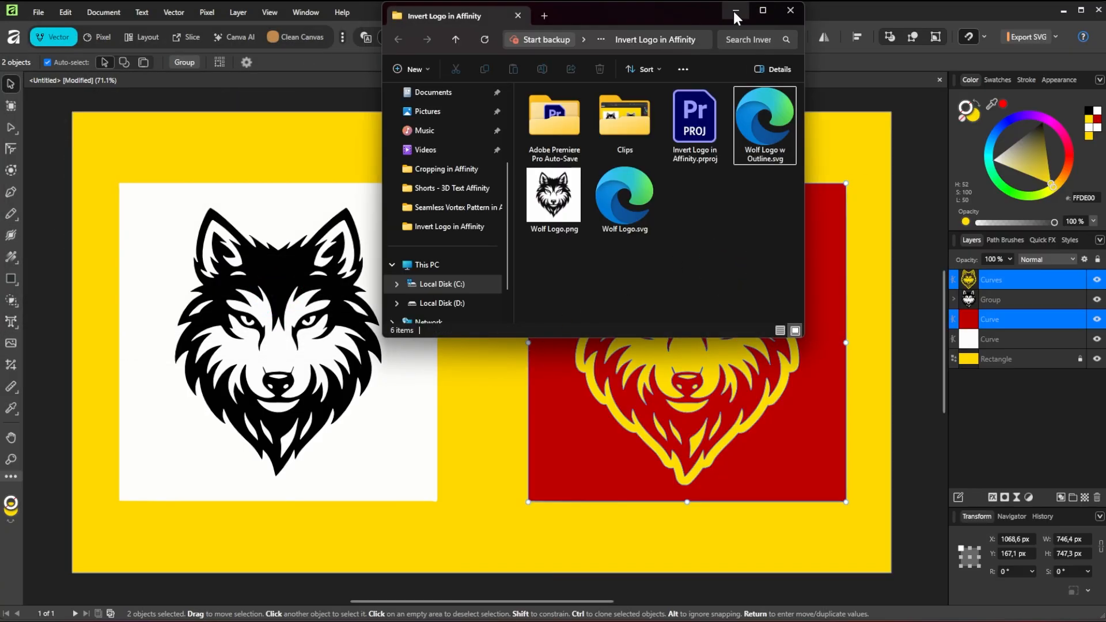
click(737, 17)
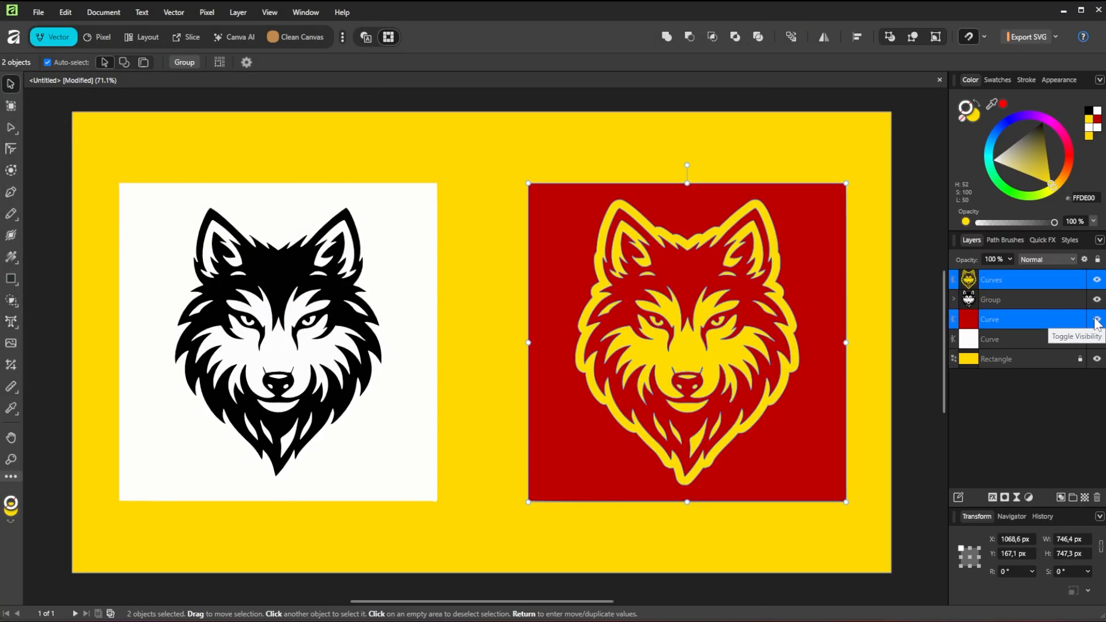
Step: Export only the yellow wolf curves, without the red square, as a PNG named "Wolf Logo Transparent BG.png"
click(1057, 280)
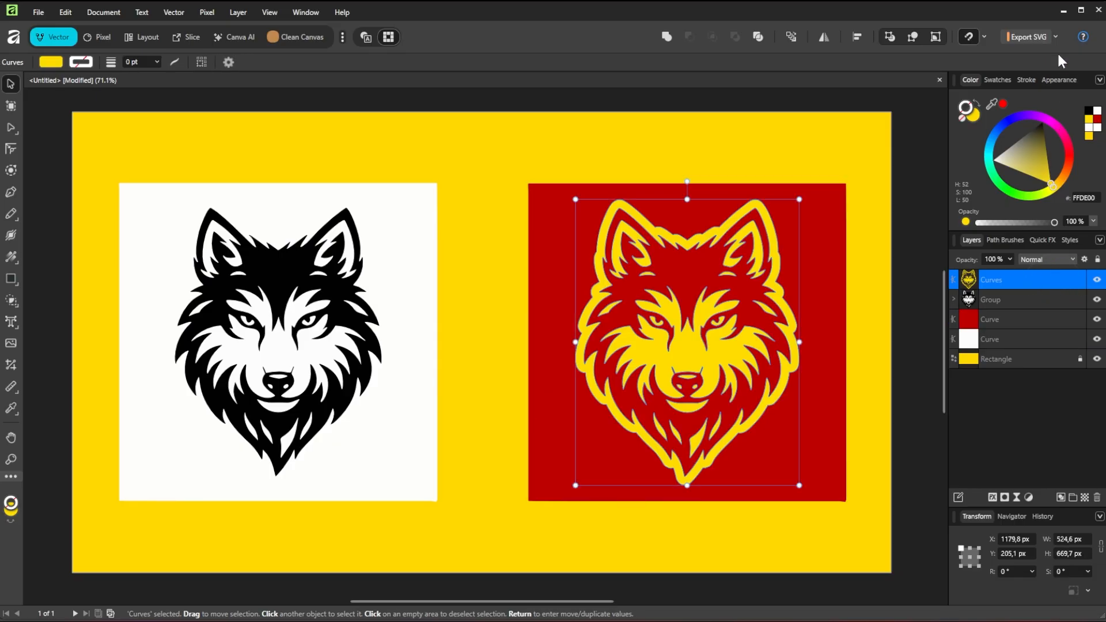
click(1055, 37)
click(993, 59)
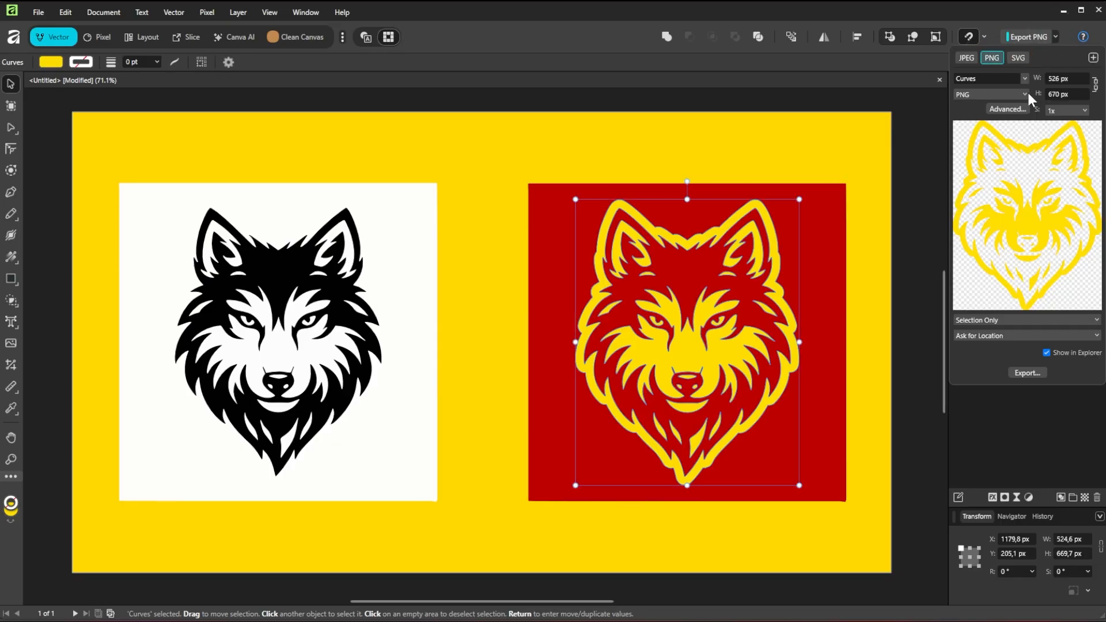
click(1022, 373)
click(259, 141)
click(115, 239)
text(Trans)
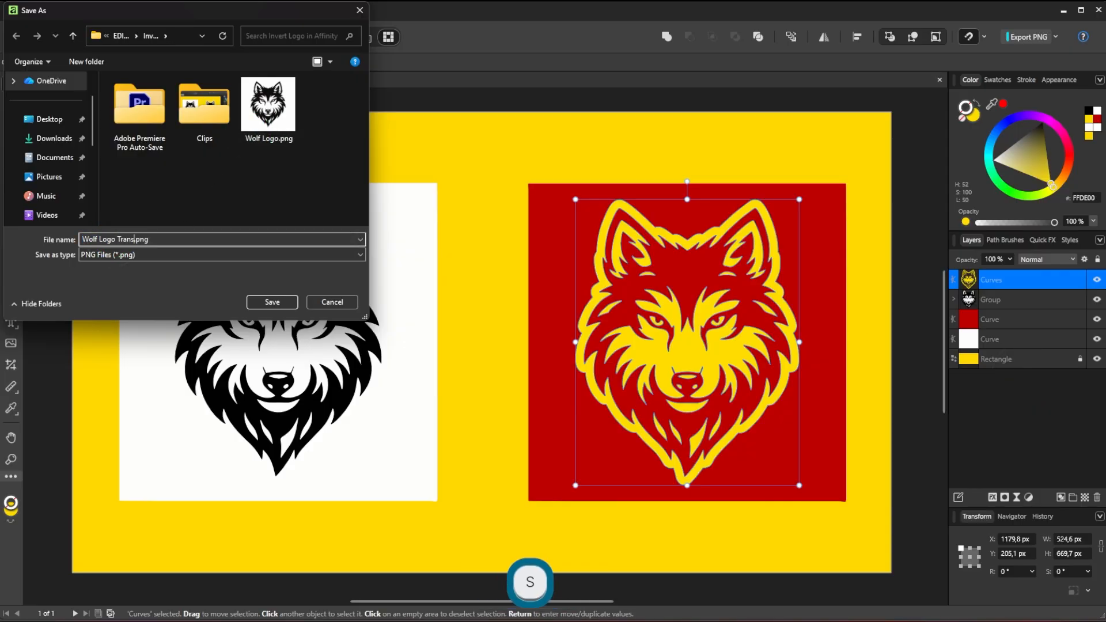
text(parent BG)
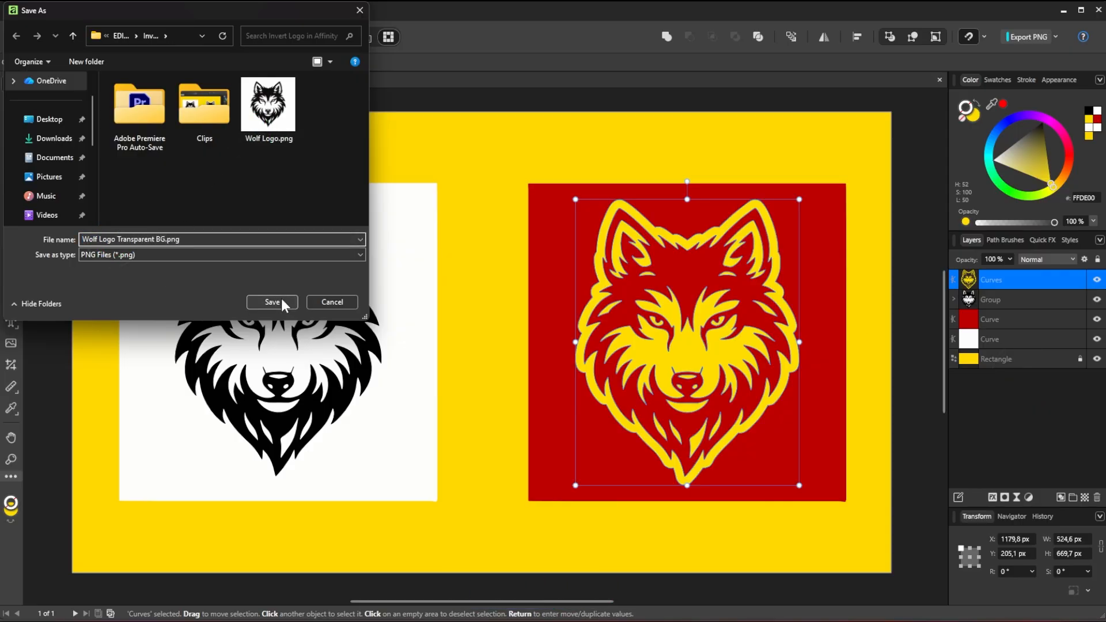
click(272, 302)
Step: Open the exported "Wolf Logo Transparent BG.png" from its folder, examine its transparent background up close, and close the viewer and folder
key(alt+Tab)
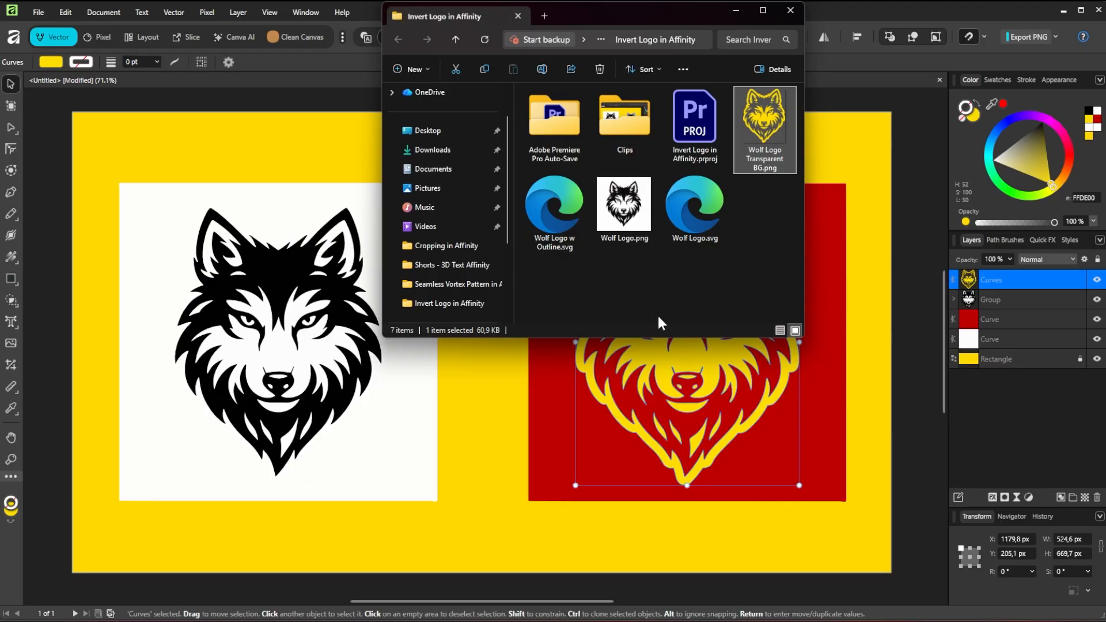
double_click(748, 141)
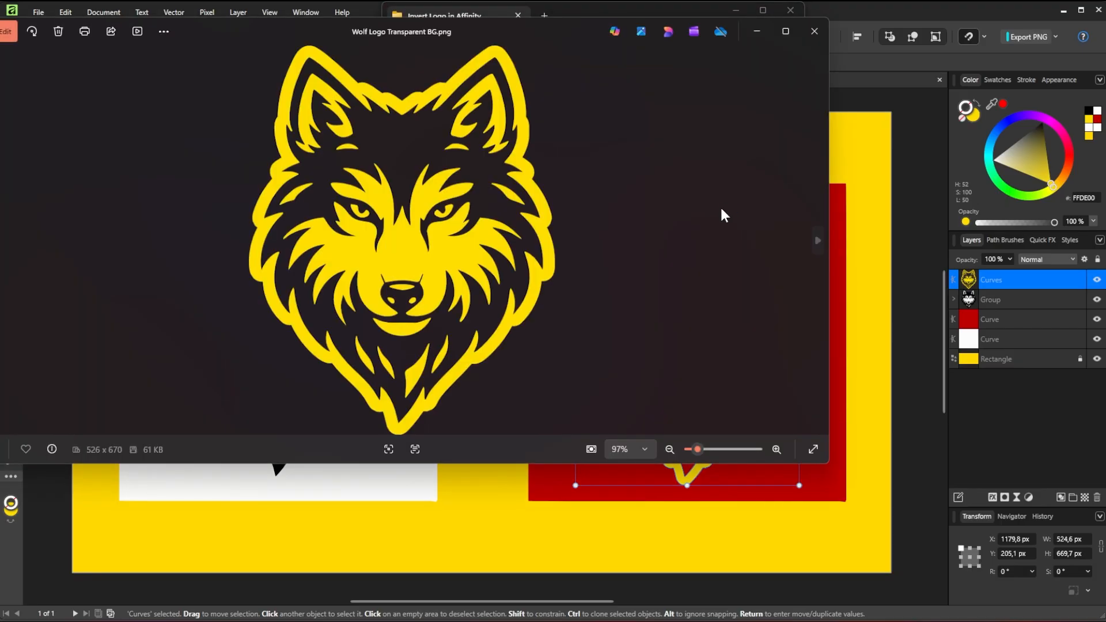
scroll(378, 245, up, 3)
scroll(380, 257, down, 3)
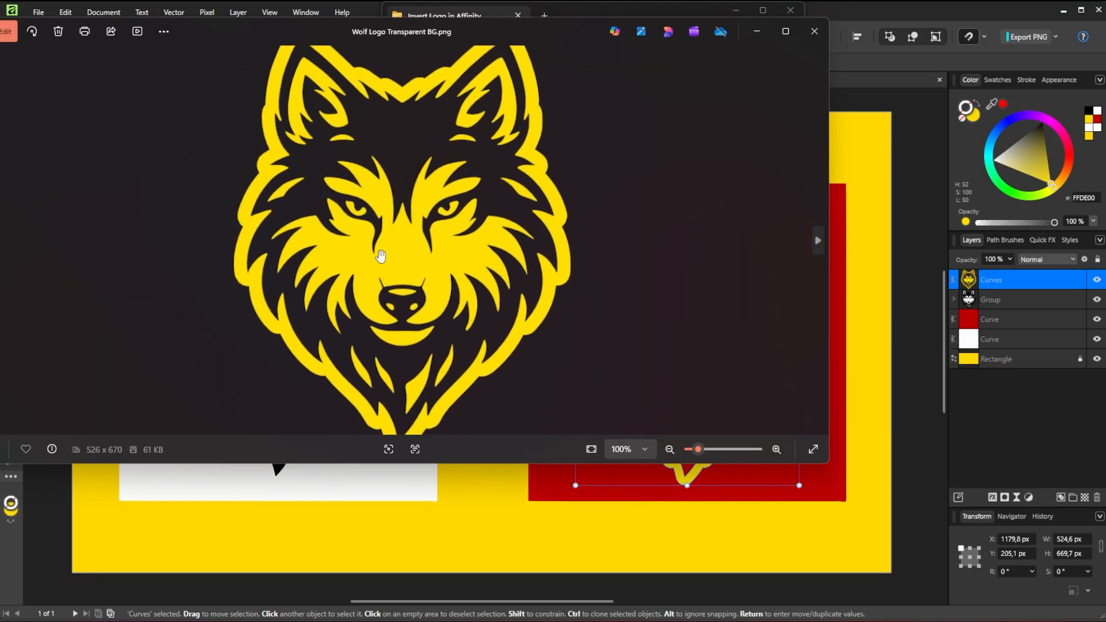
scroll(381, 256, down, 1)
click(815, 31)
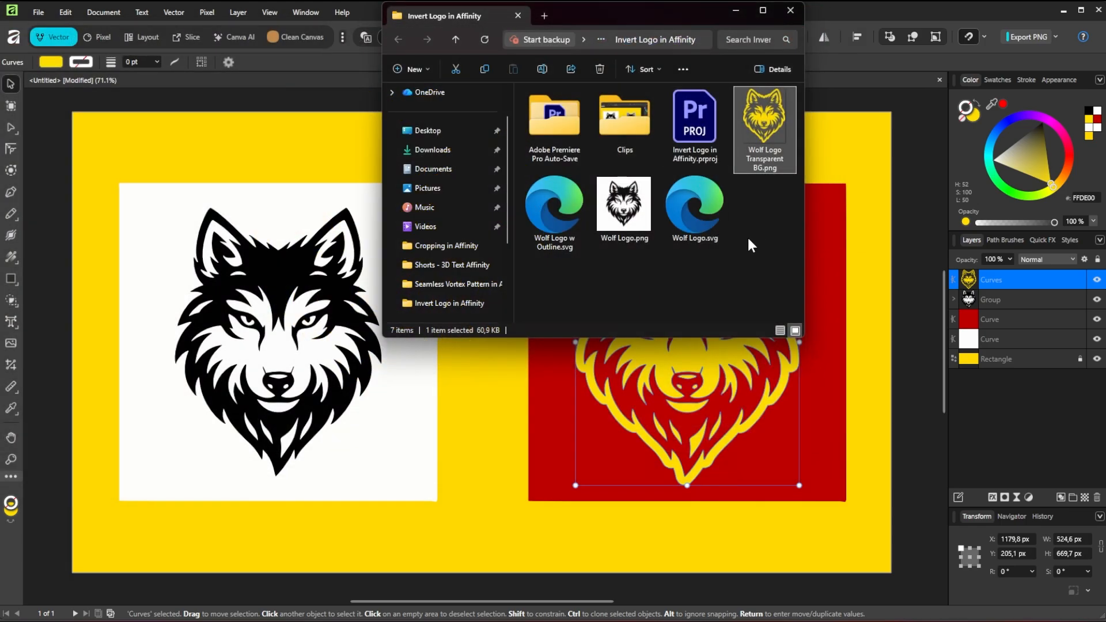
click(790, 10)
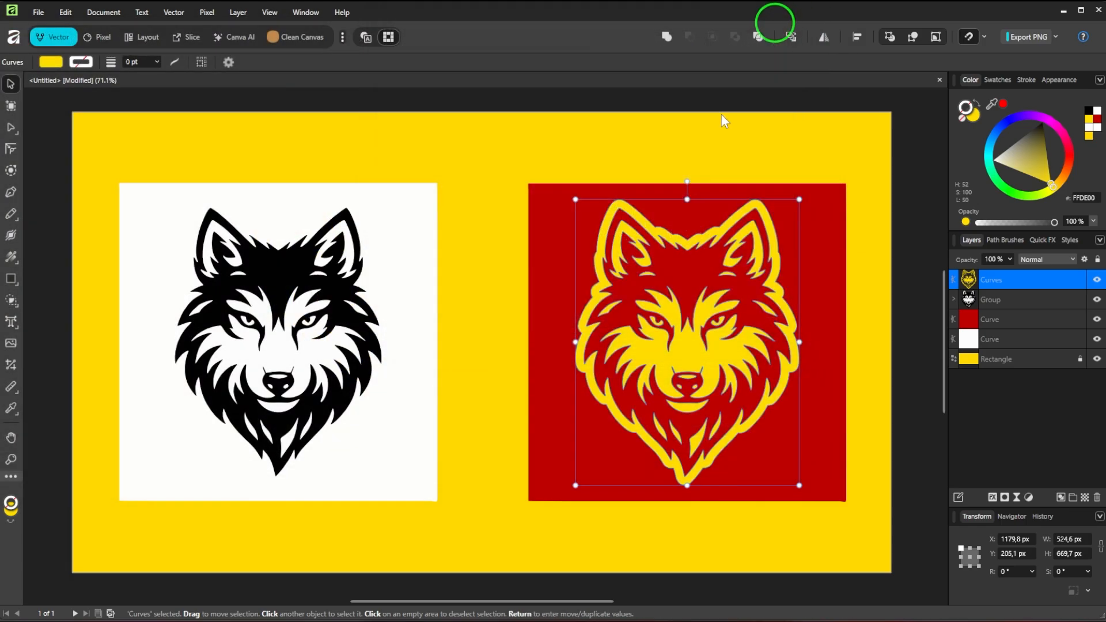